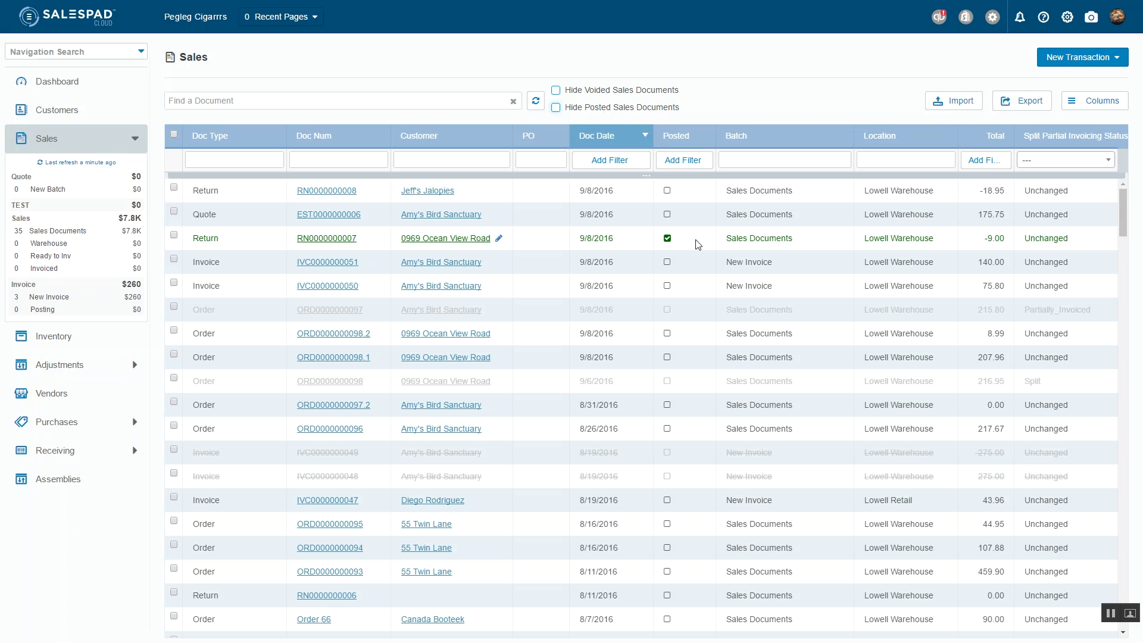
Create a new blank sales quote and void it.
left_click(1049, 59)
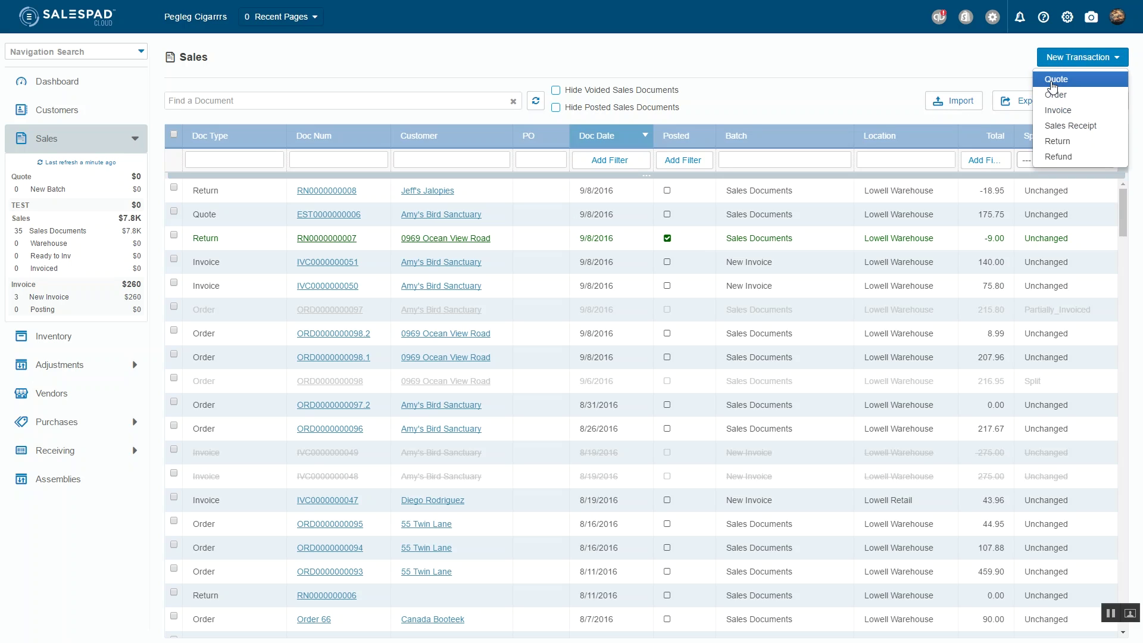
left_click(1054, 81)
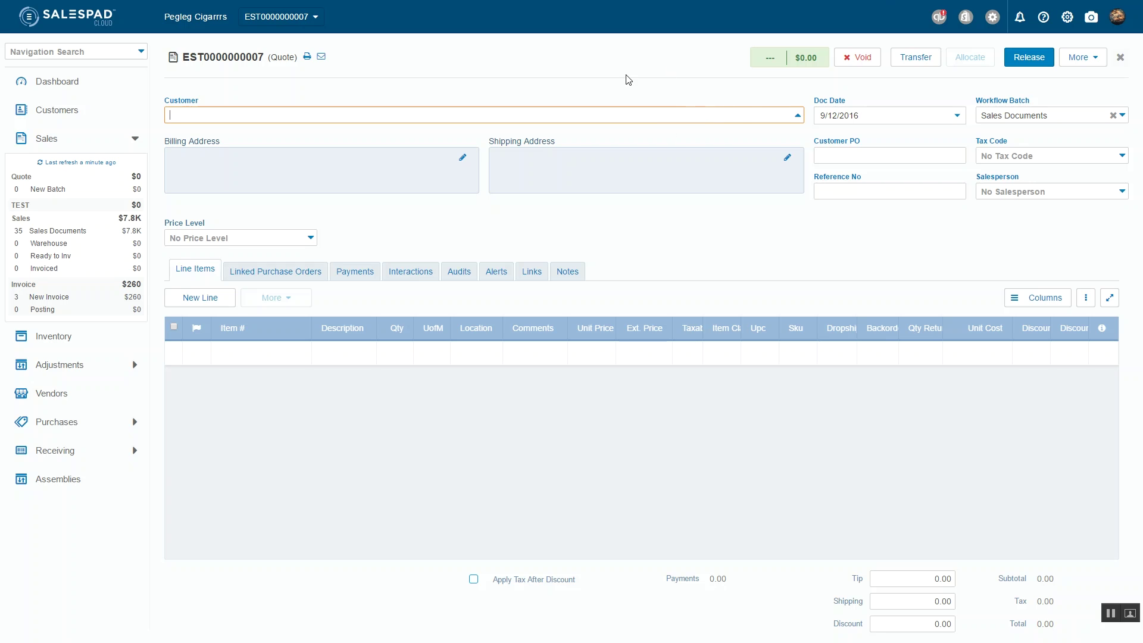
left_click(862, 58)
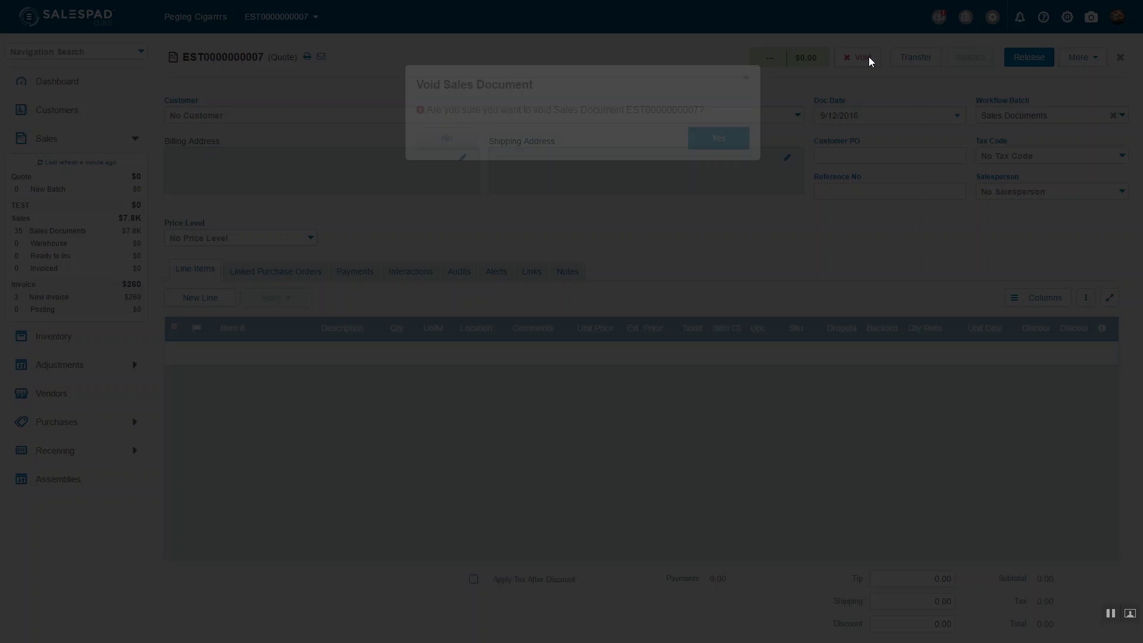
left_click(742, 137)
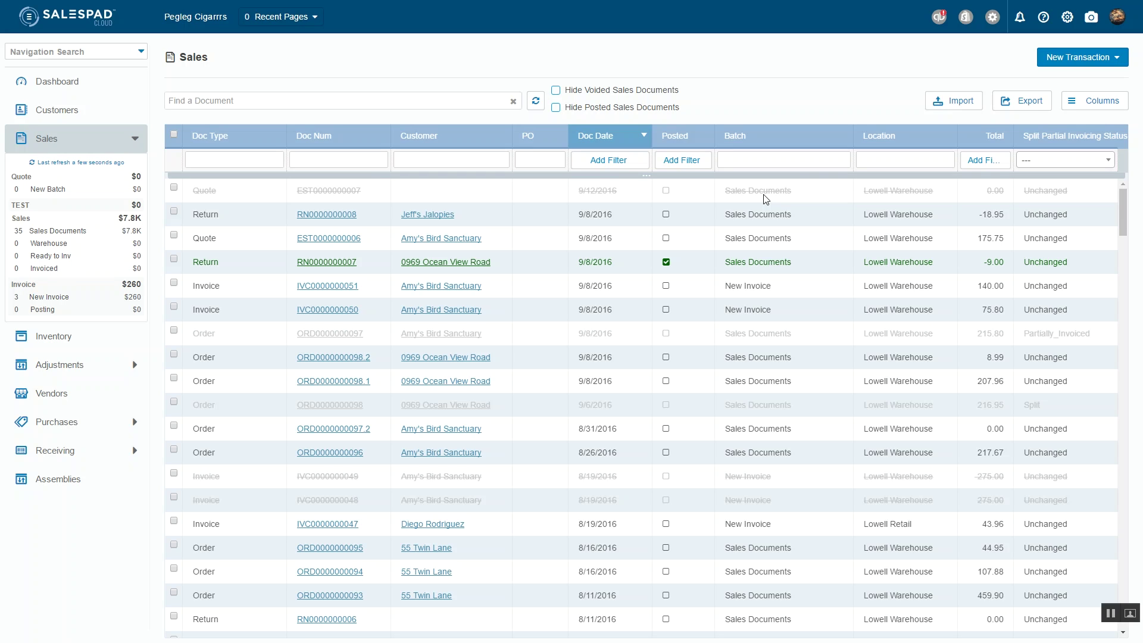
Add the Void column to the sales documents list.
left_click(1096, 100)
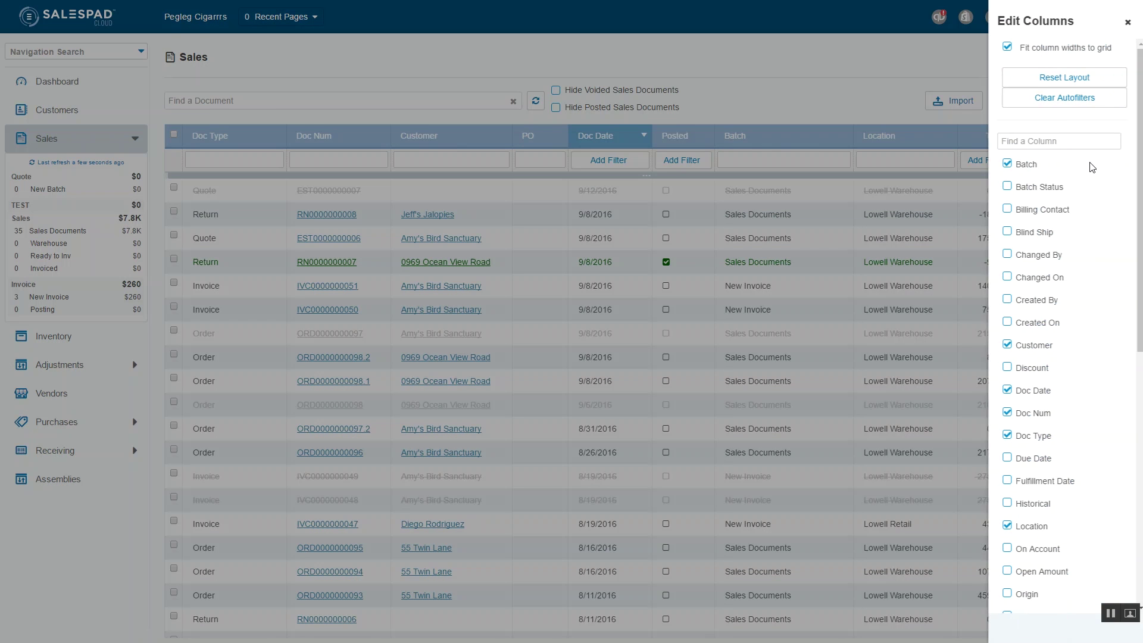
scroll(1042, 357, "down", 8)
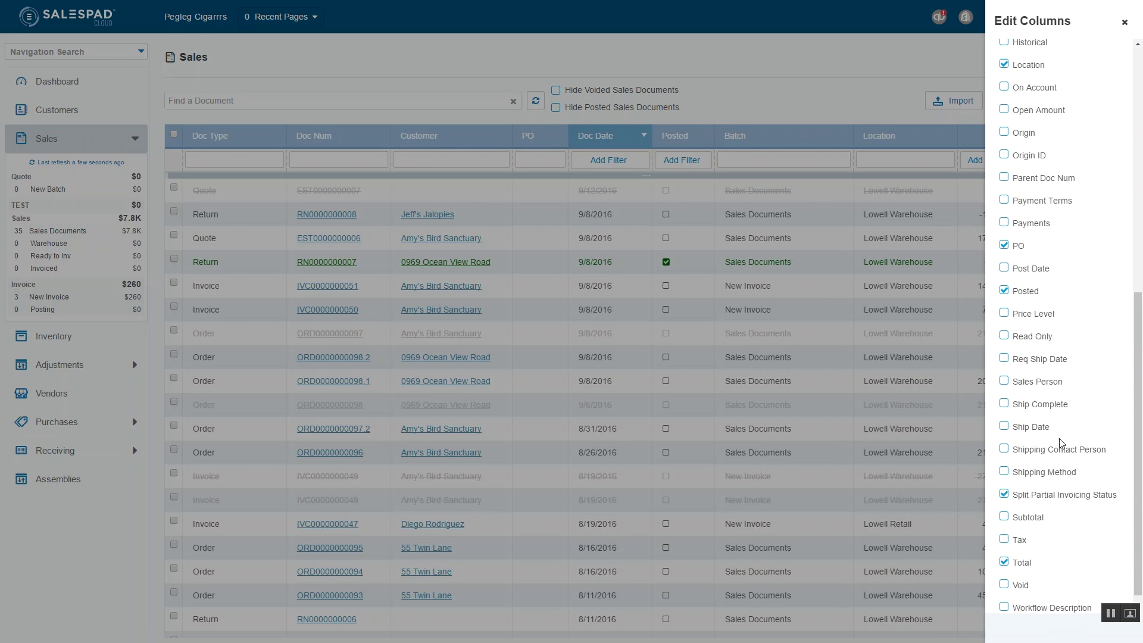
left_click(1012, 574)
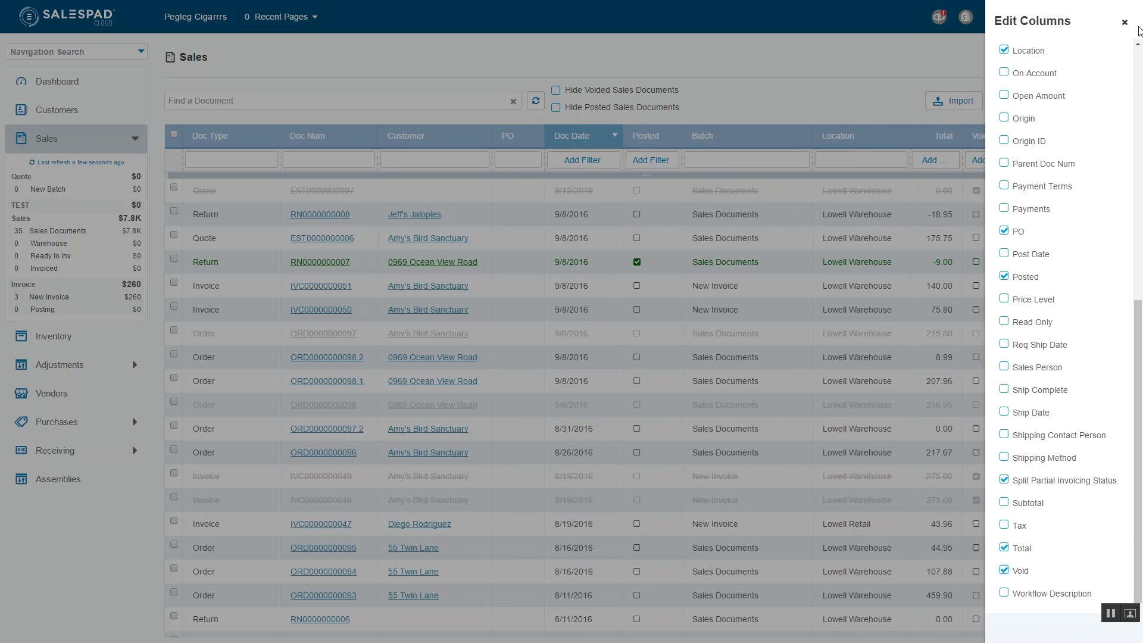
left_click(1126, 23)
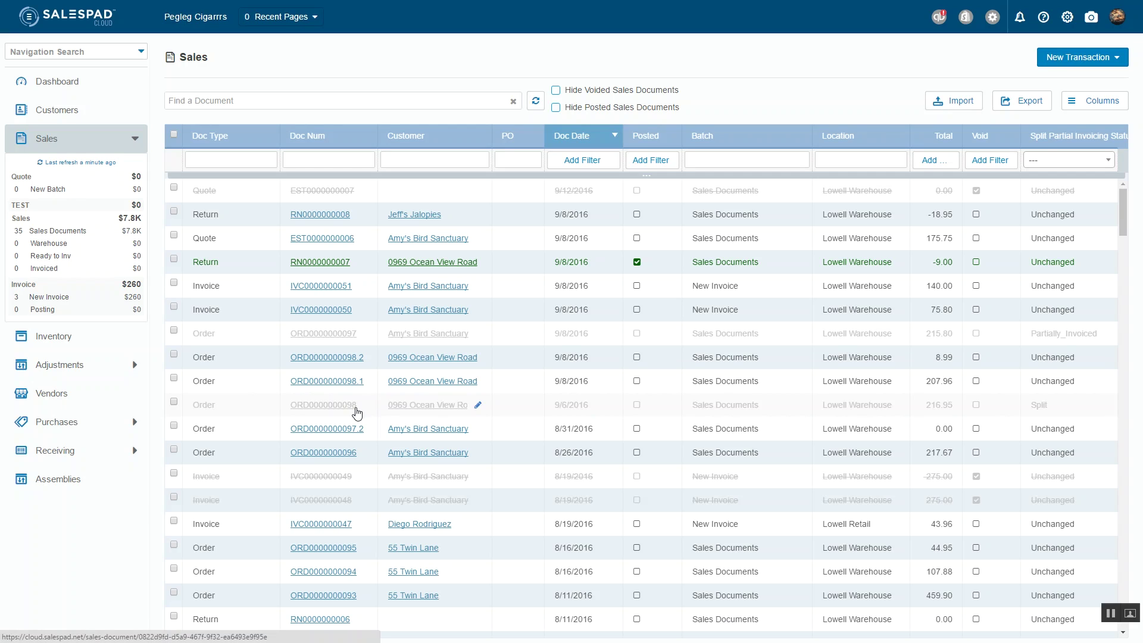
Open the partially invoiced 9/8/2016 order for Amy's Bird Sanctuary and review its notes, payments and line items.
scroll(399, 456, "down", 2)
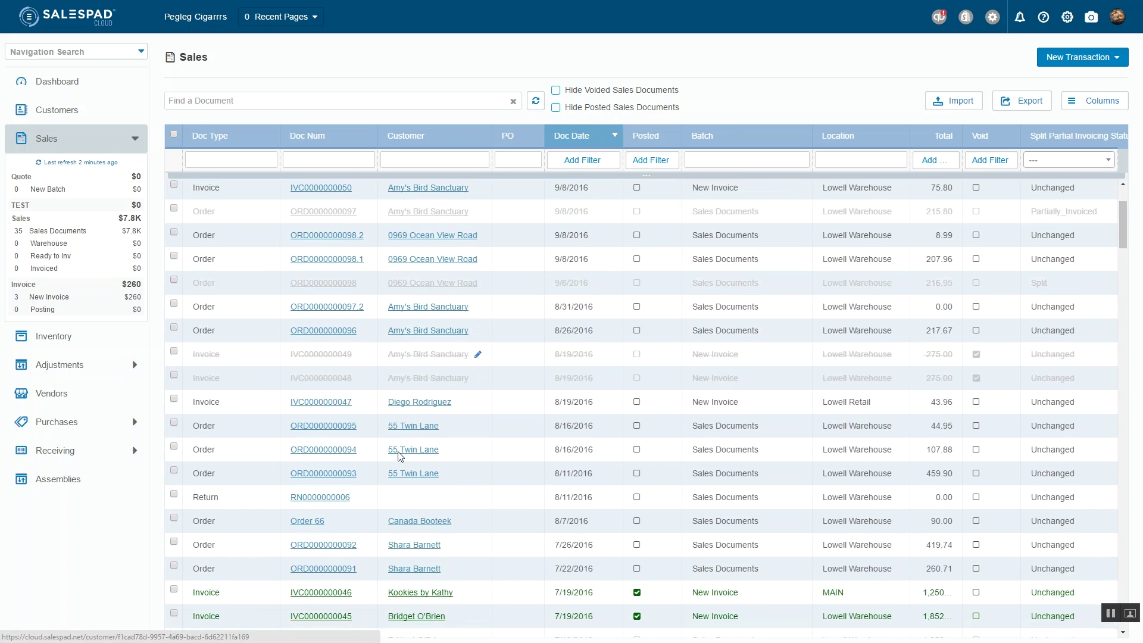
scroll(399, 456, "down", 2)
scroll(396, 472, "down", 4)
scroll(399, 417, "up", 8)
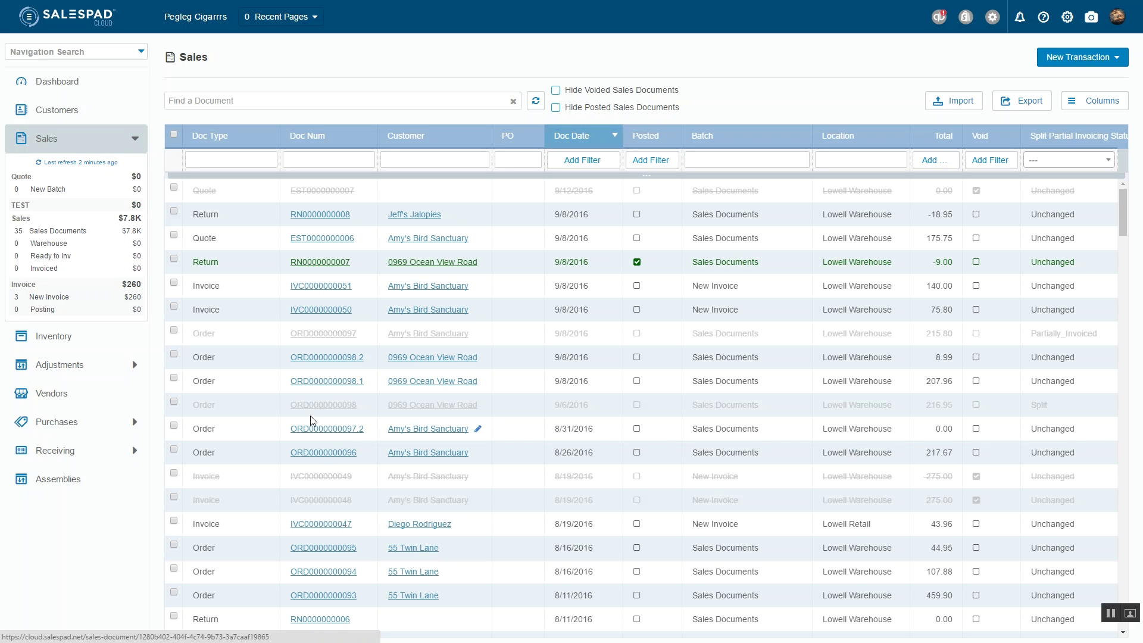
left_click(325, 334)
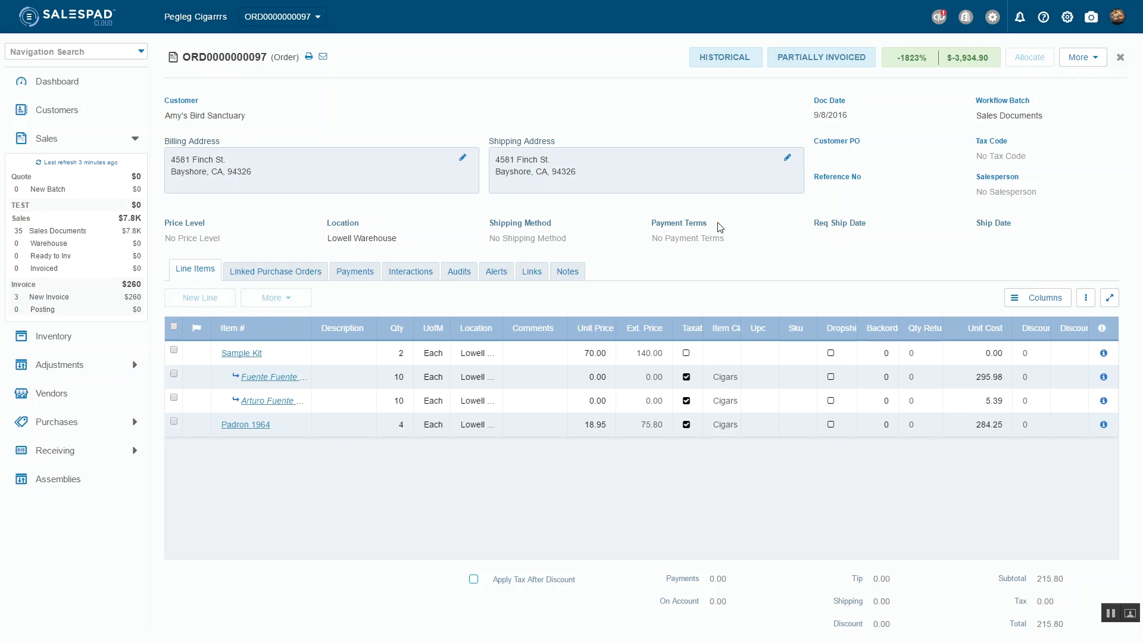
left_click(573, 272)
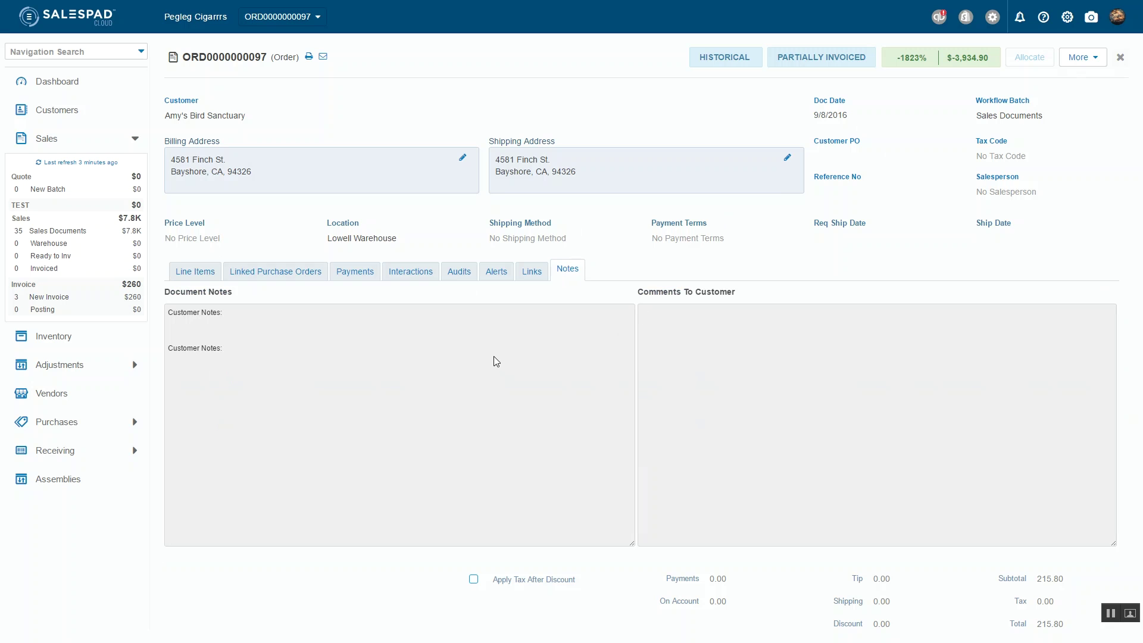
left_click(351, 274)
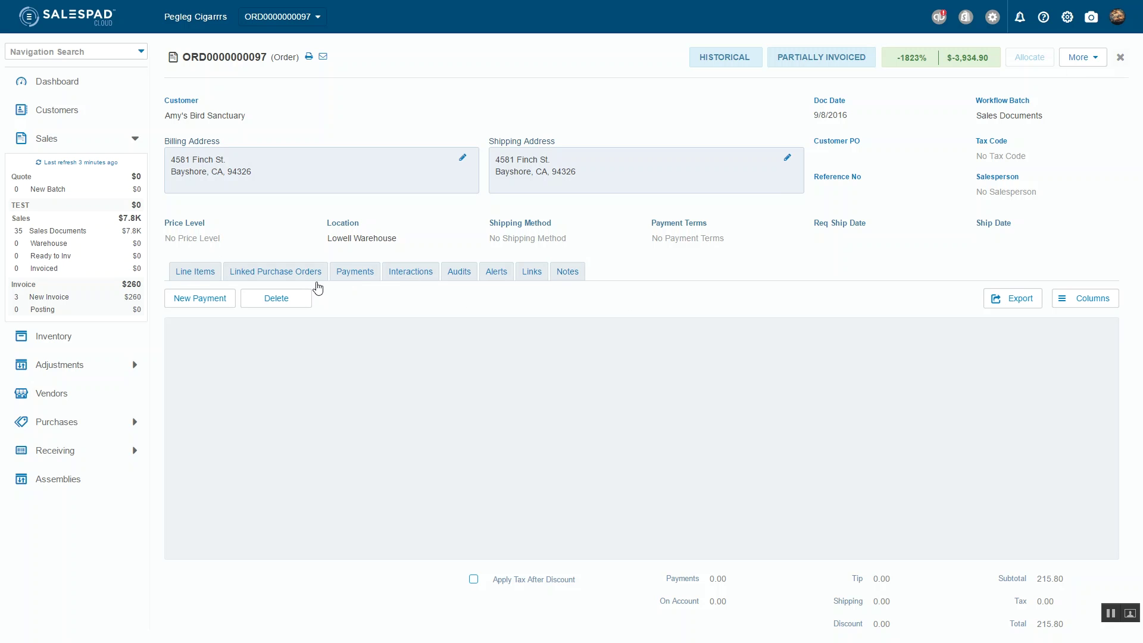
left_click(205, 277)
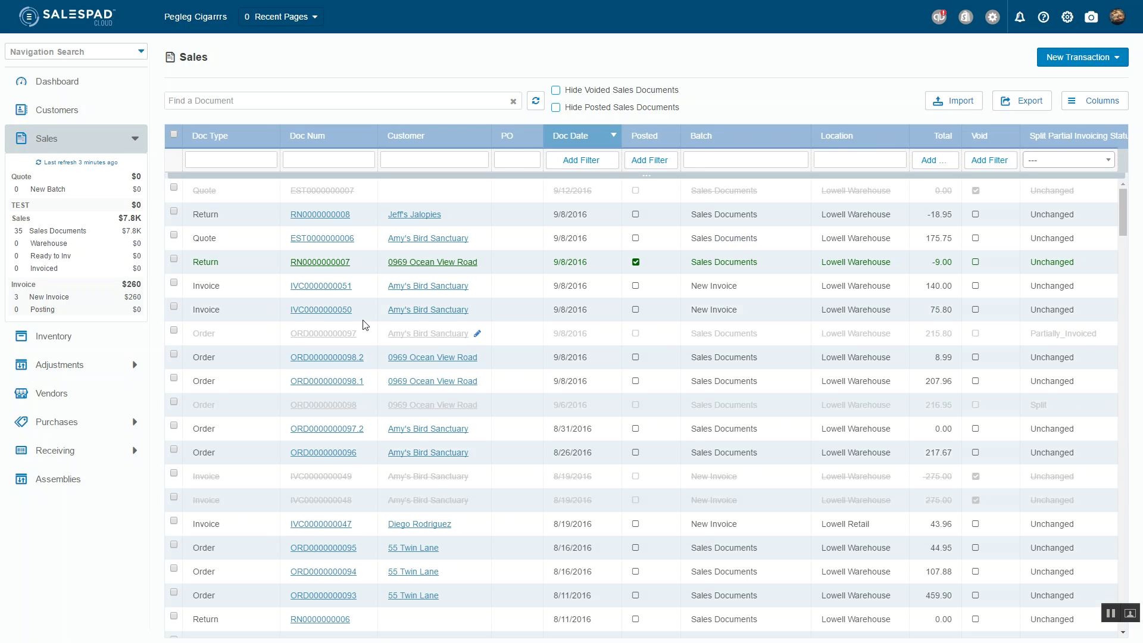
Open the posted 7/19/2016 invoice for Kookies by Kathy from the sales list and view its payments.
scroll(414, 415, "down", 3)
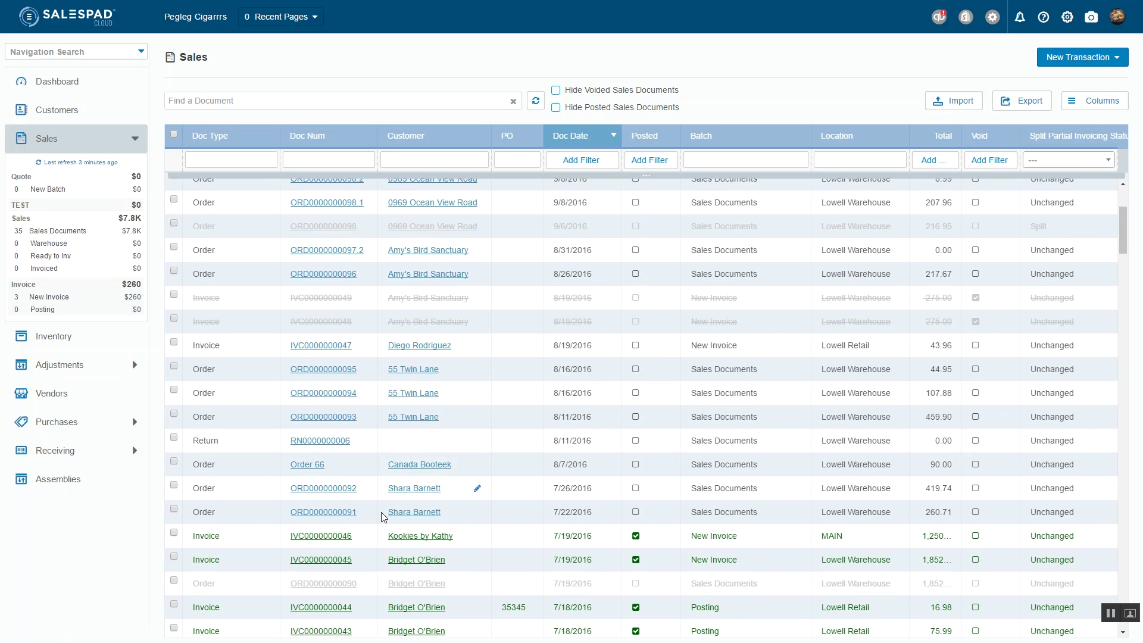
left_click(306, 539)
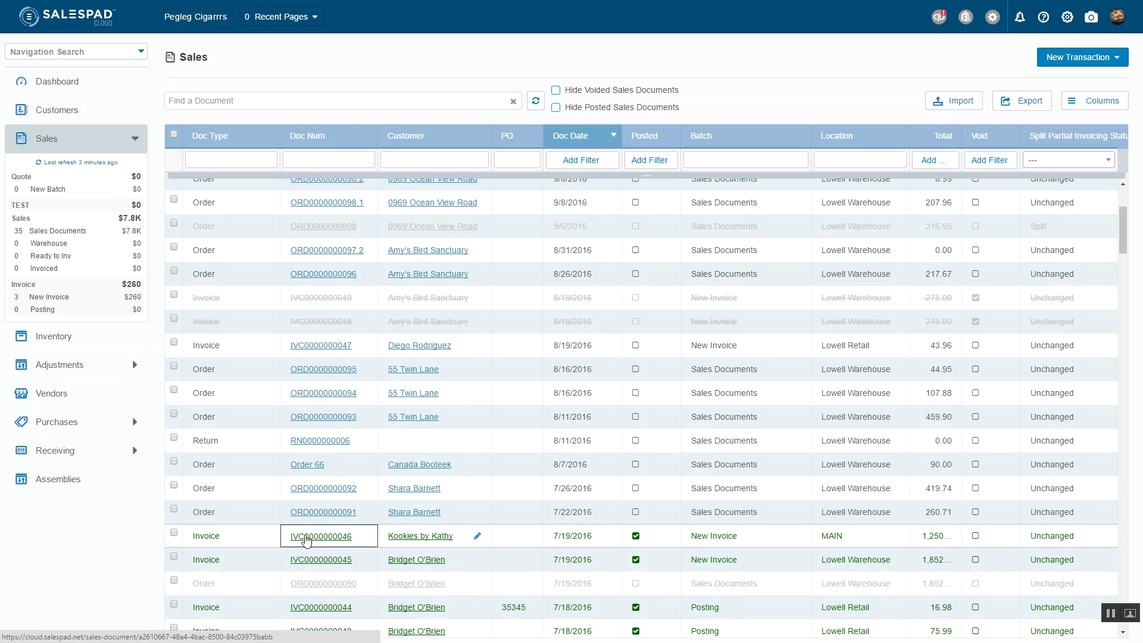
left_click(306, 539)
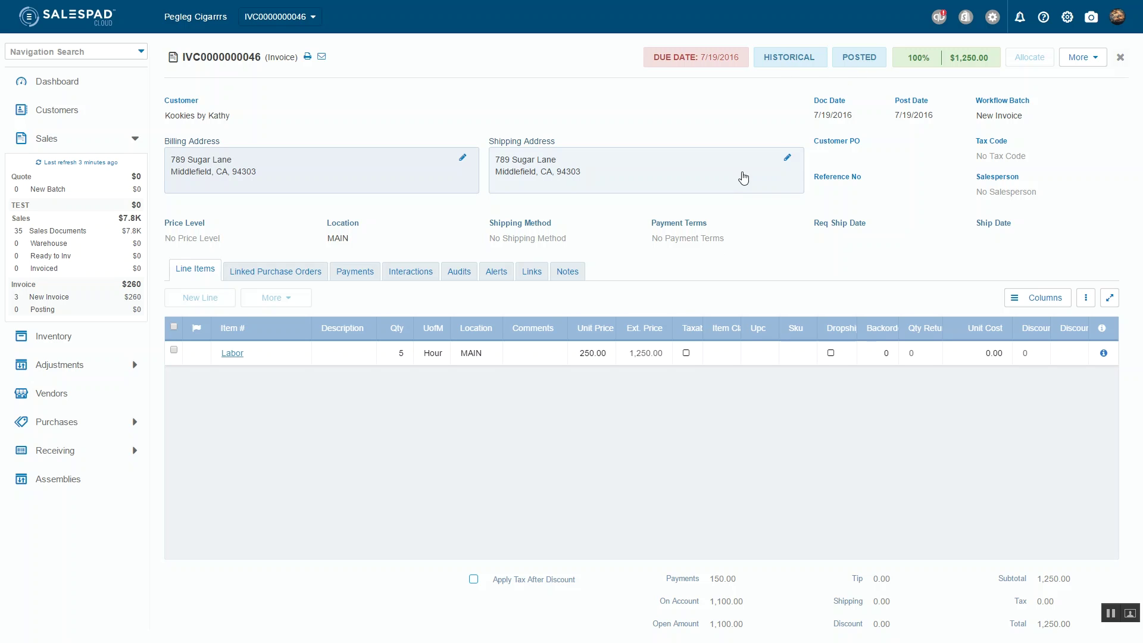
left_click(342, 272)
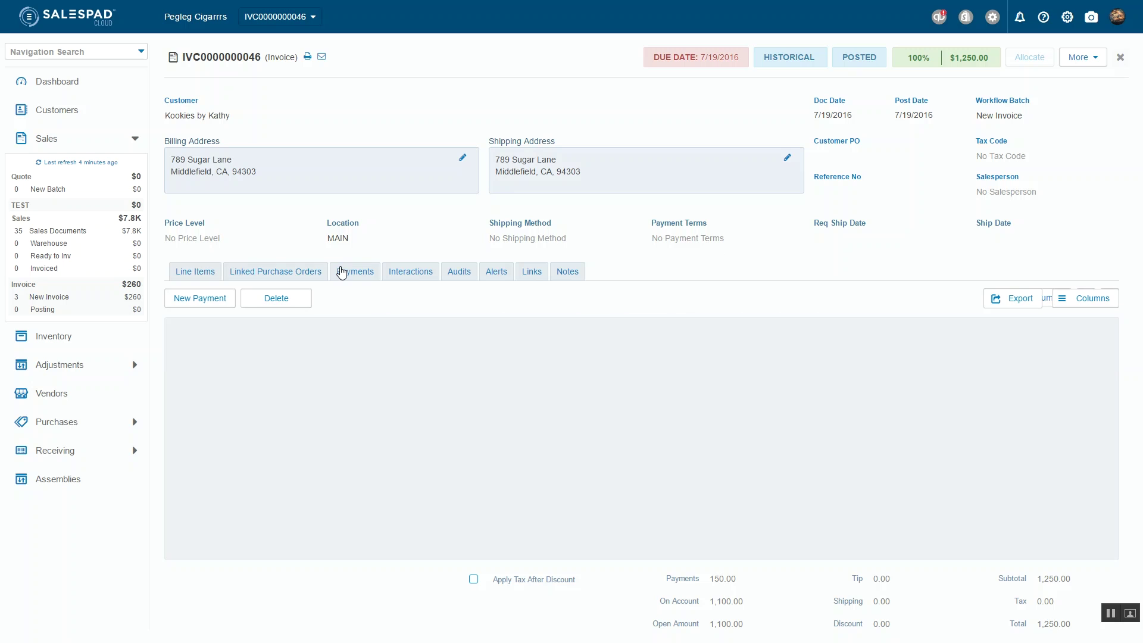
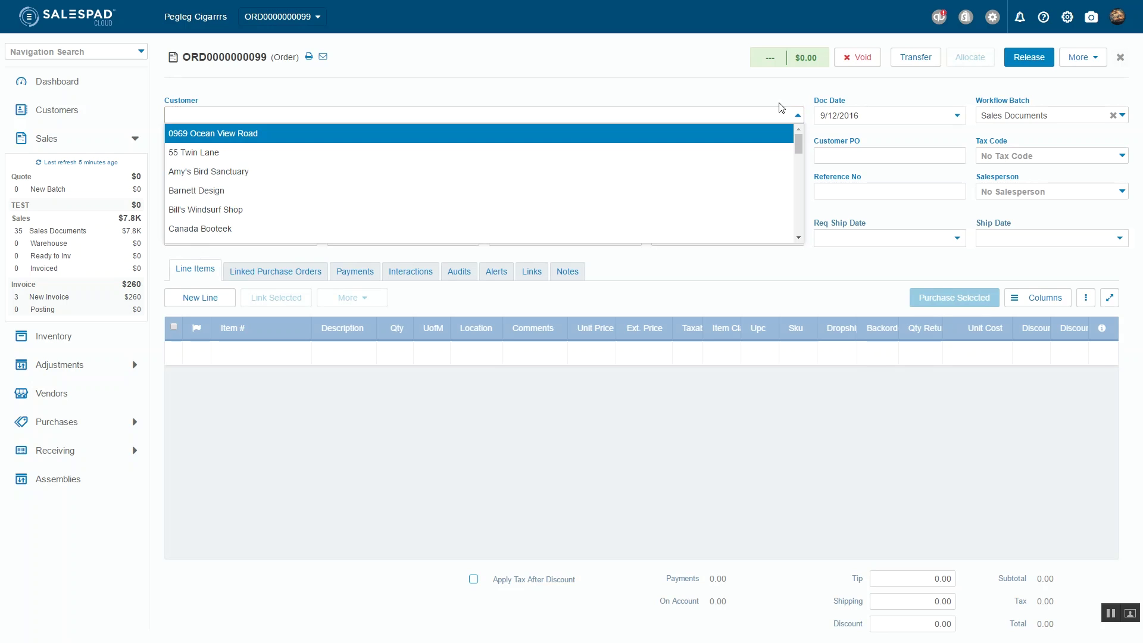
Void the new blank order without choosing a customer.
left_click(792, 97)
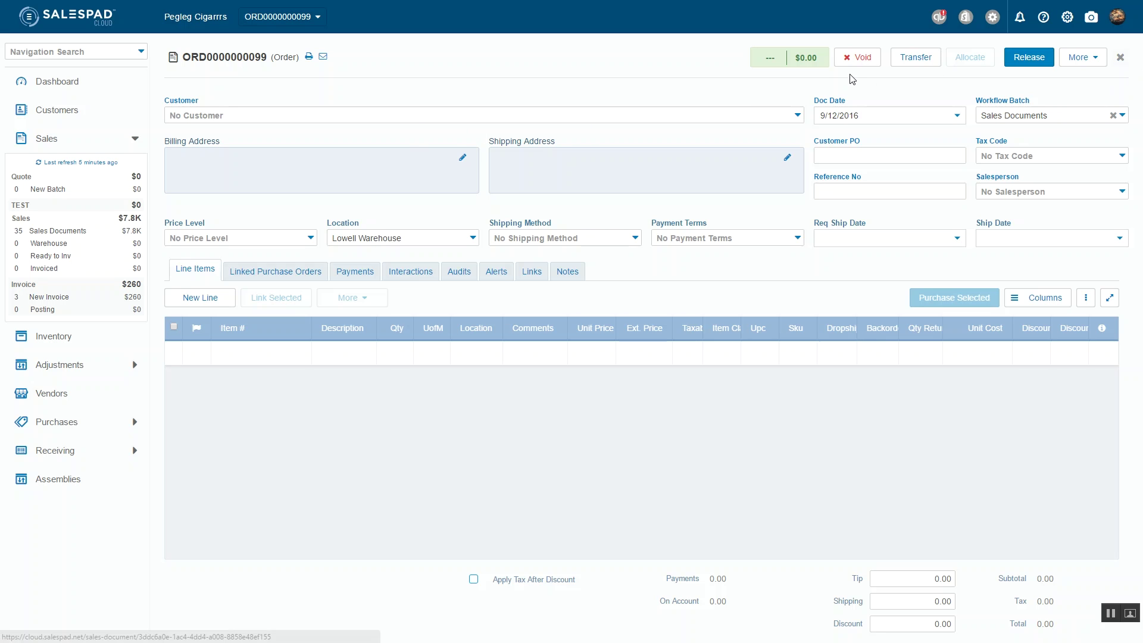
left_click(849, 58)
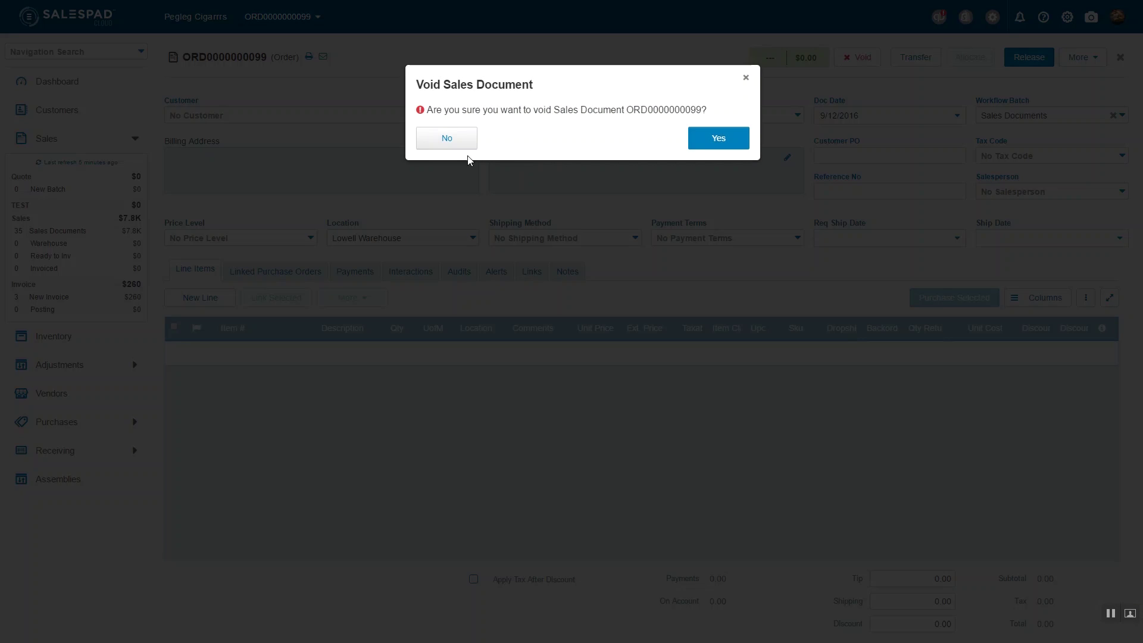
left_click(744, 141)
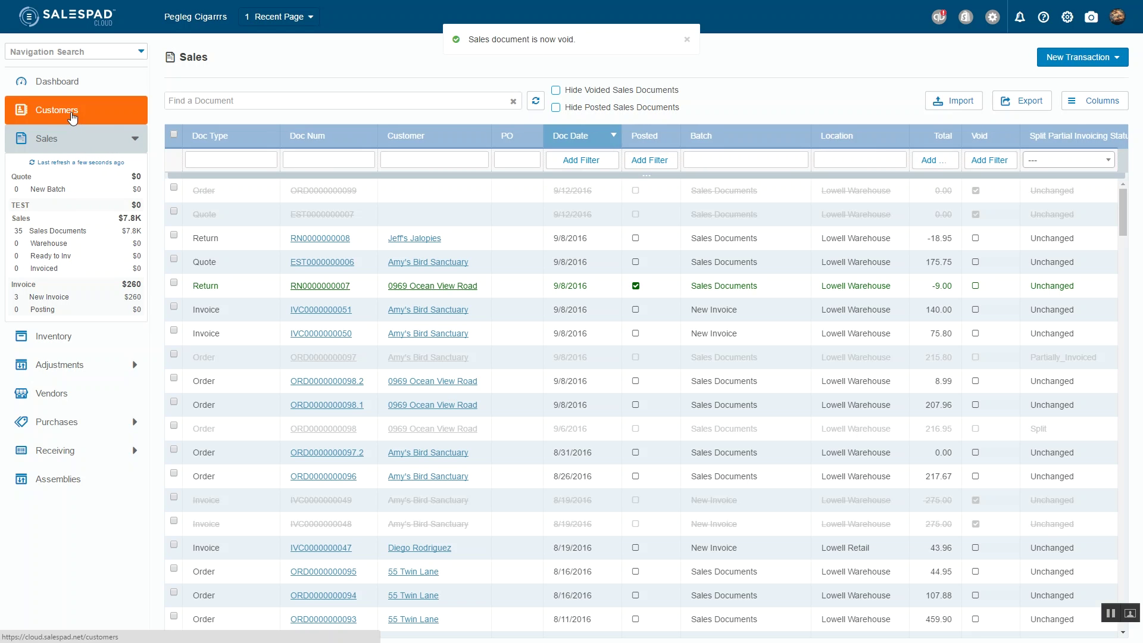
Create a new order from the Cool Cars customer record.
left_click(72, 116)
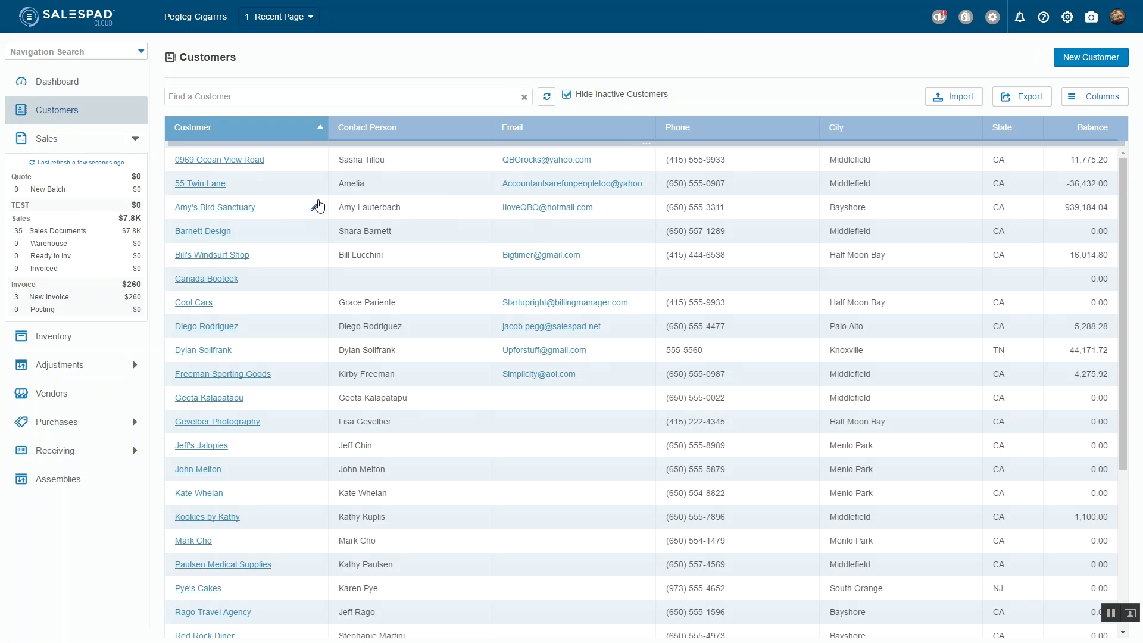
left_click(198, 304)
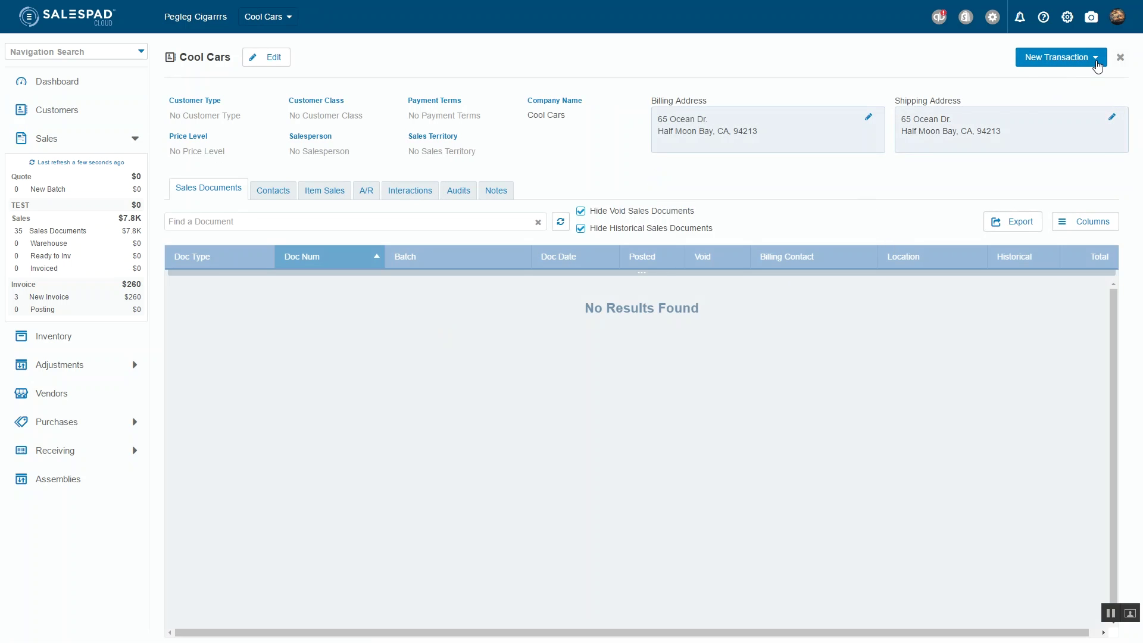
left_click(1097, 61)
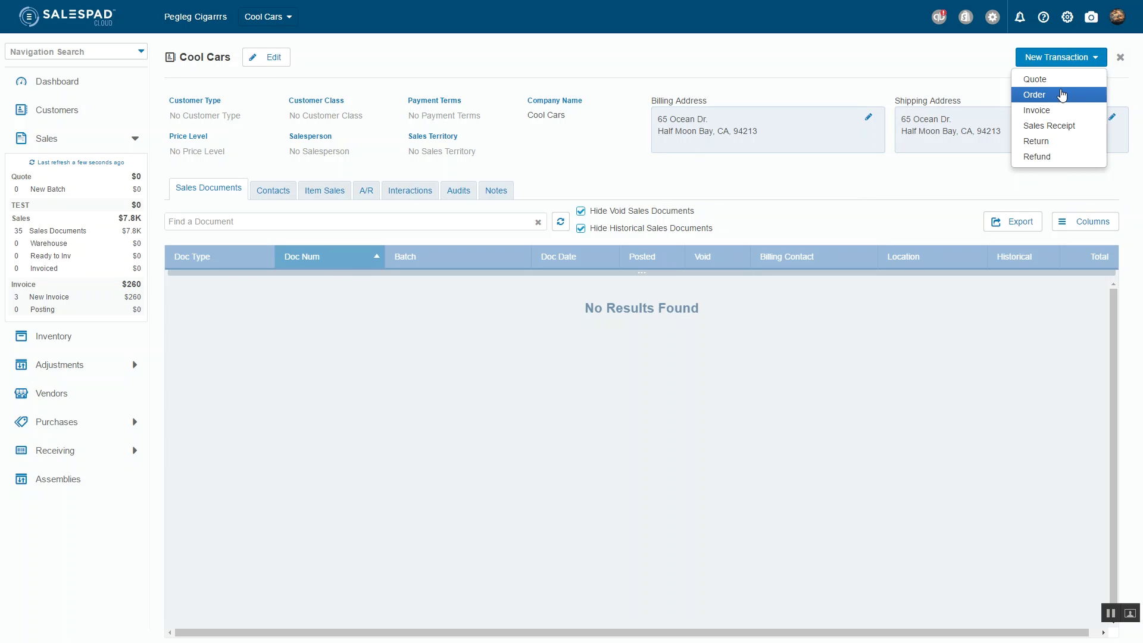
left_click(1063, 96)
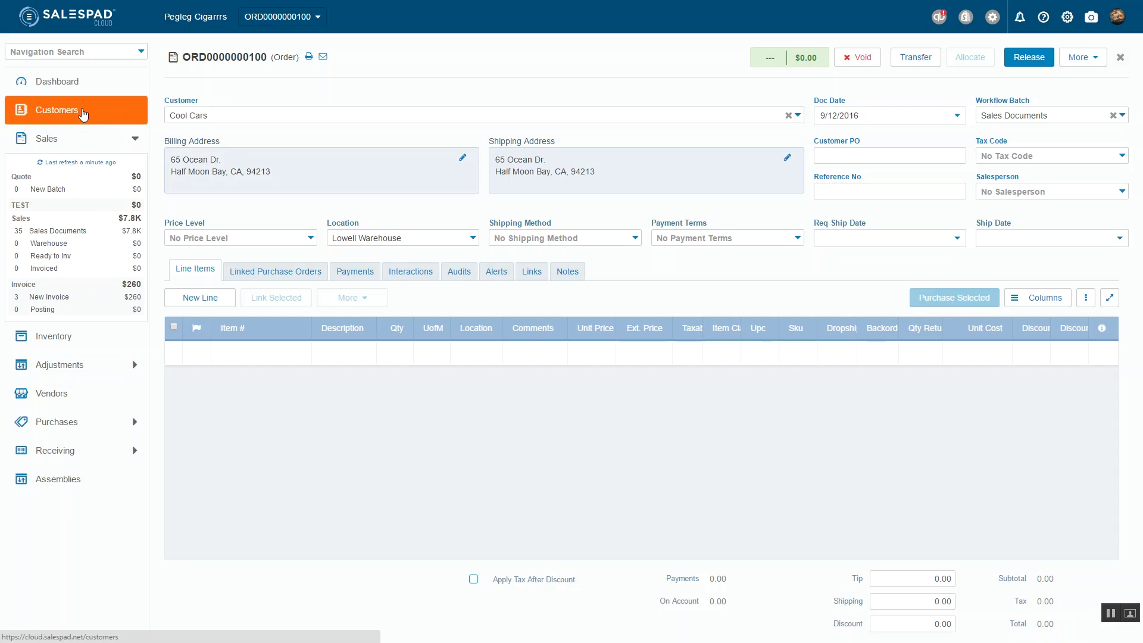
Return to the Cool Cars customer record and open its interactions.
left_click(83, 114)
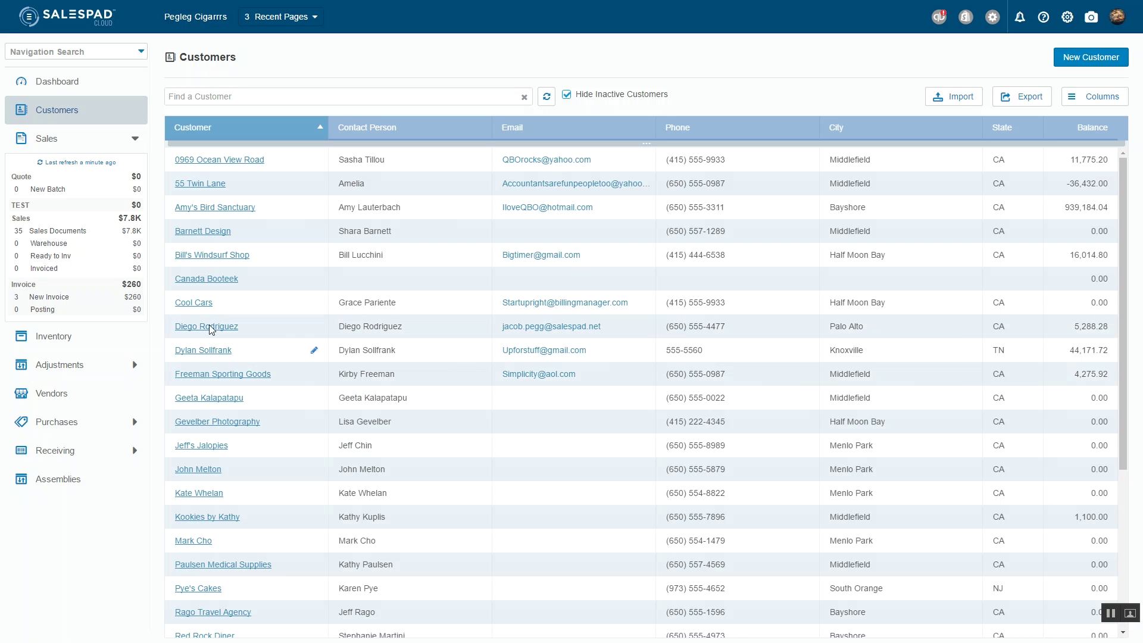
left_click(204, 304)
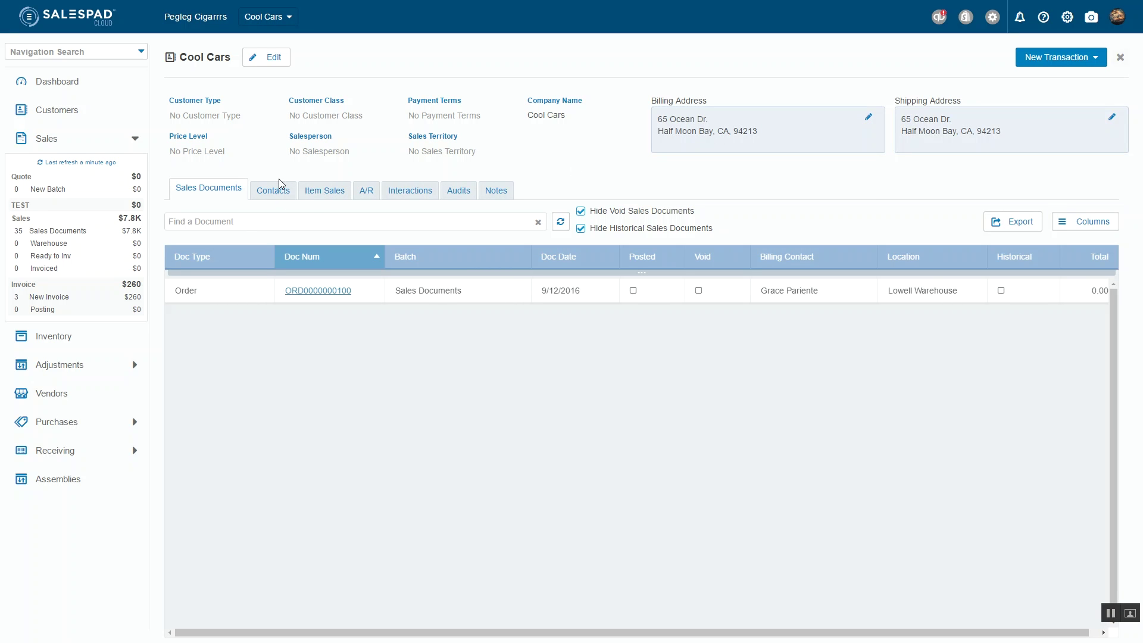
left_click(428, 194)
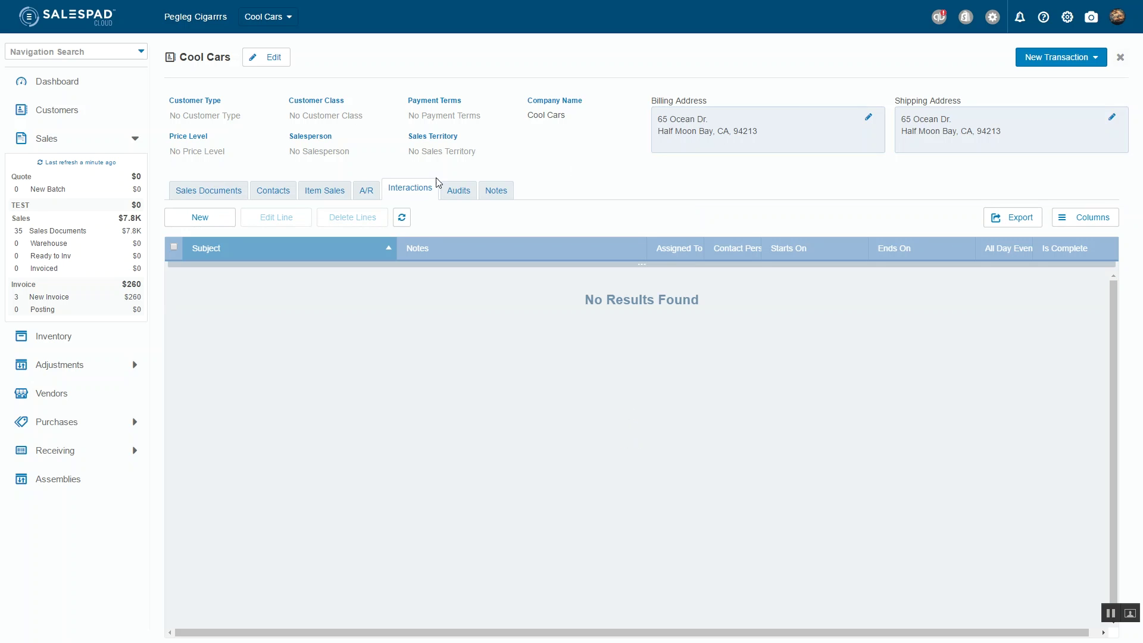
Create and save an interaction with the subject "Phone call" and a note about getting Cool Cars stocked on a new product.
left_click(234, 222)
left_click(898, 88)
type("Phone call")
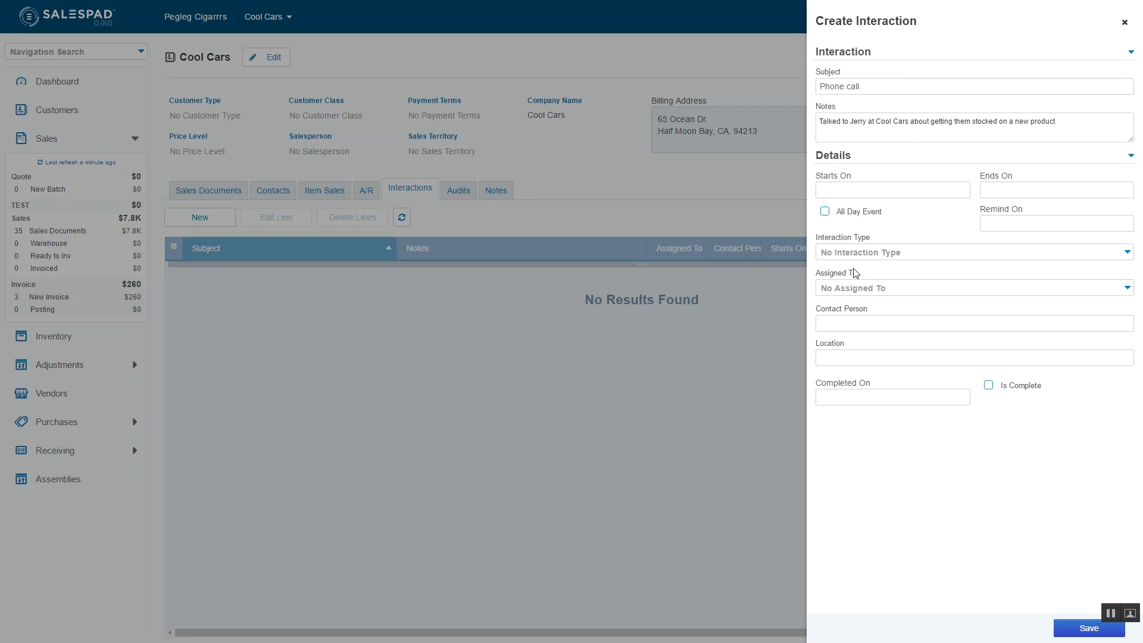
left_click(921, 256)
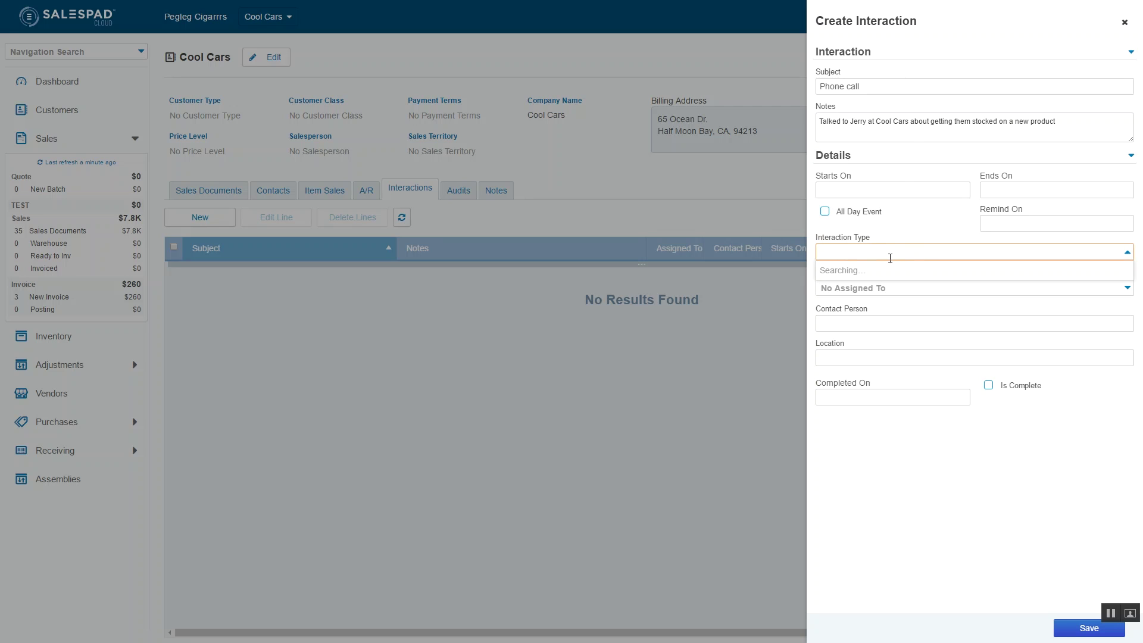
left_click(903, 481)
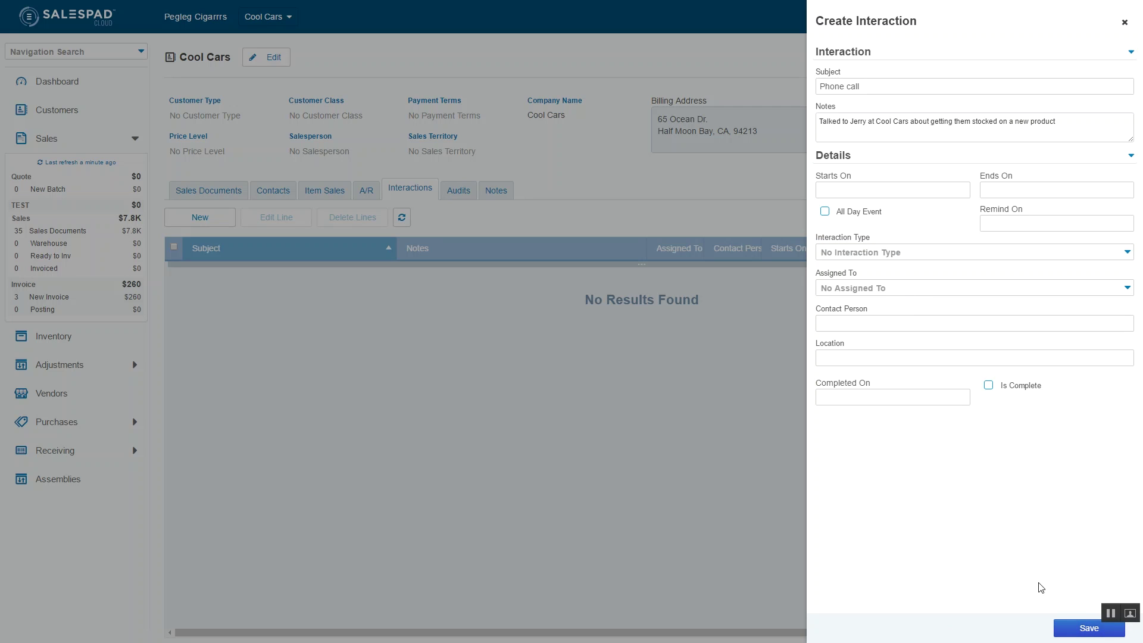
left_click(1089, 629)
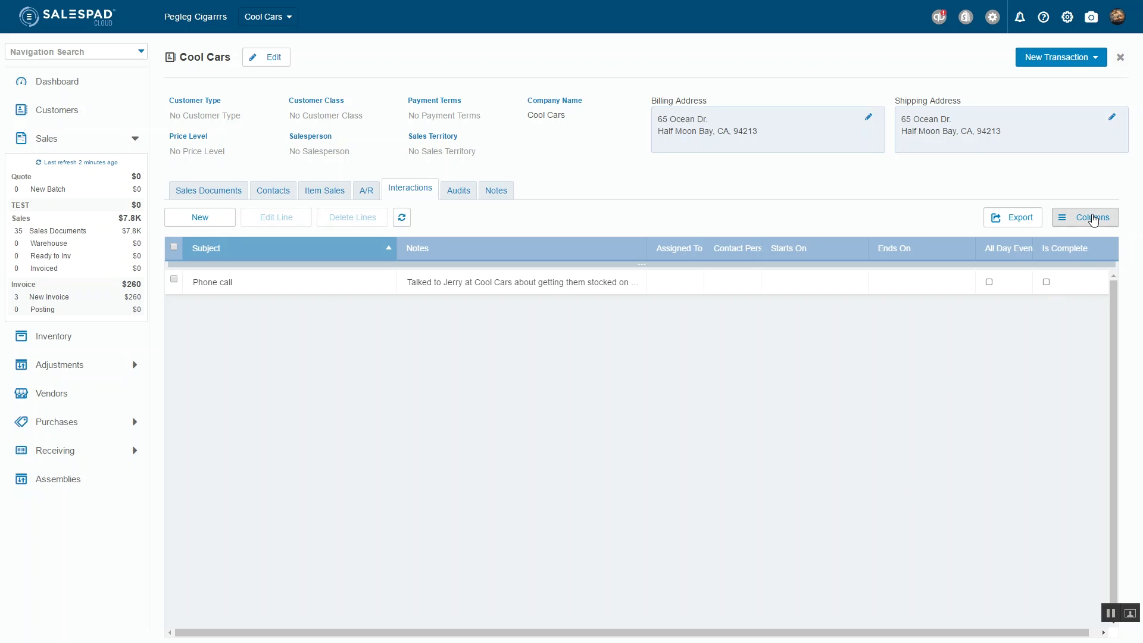
Add the Created On and Created By columns to the interactions list.
left_click(1100, 219)
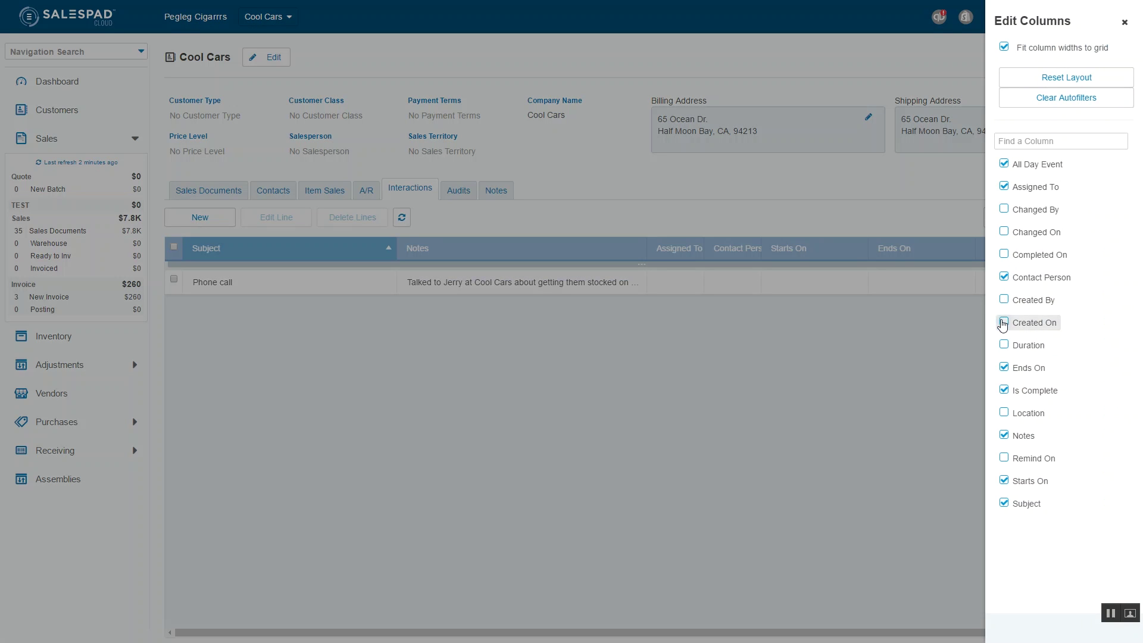
left_click(1004, 323)
left_click(1005, 300)
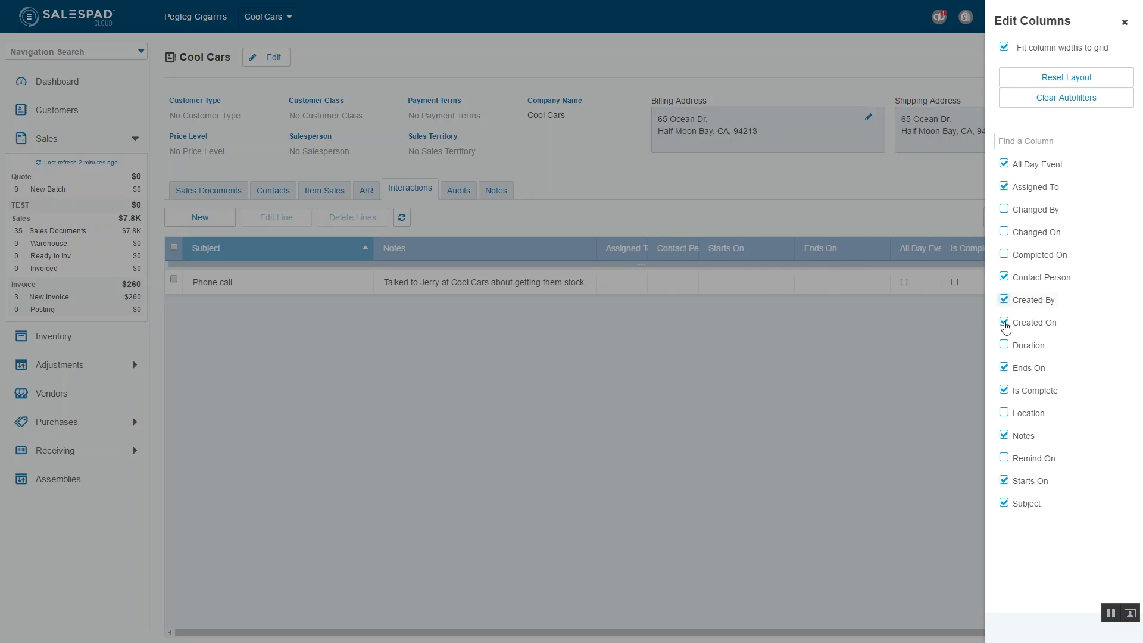
Close the column settings and open the latest Cool Cars order from the Sales Documents queue.
left_click(927, 368)
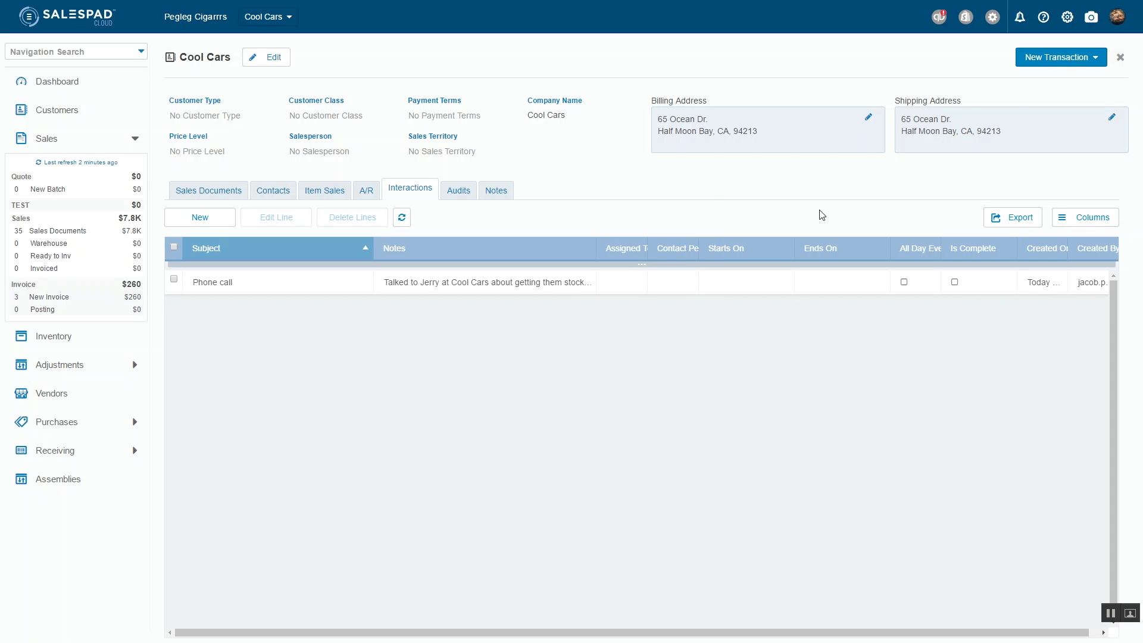
left_click(1081, 63)
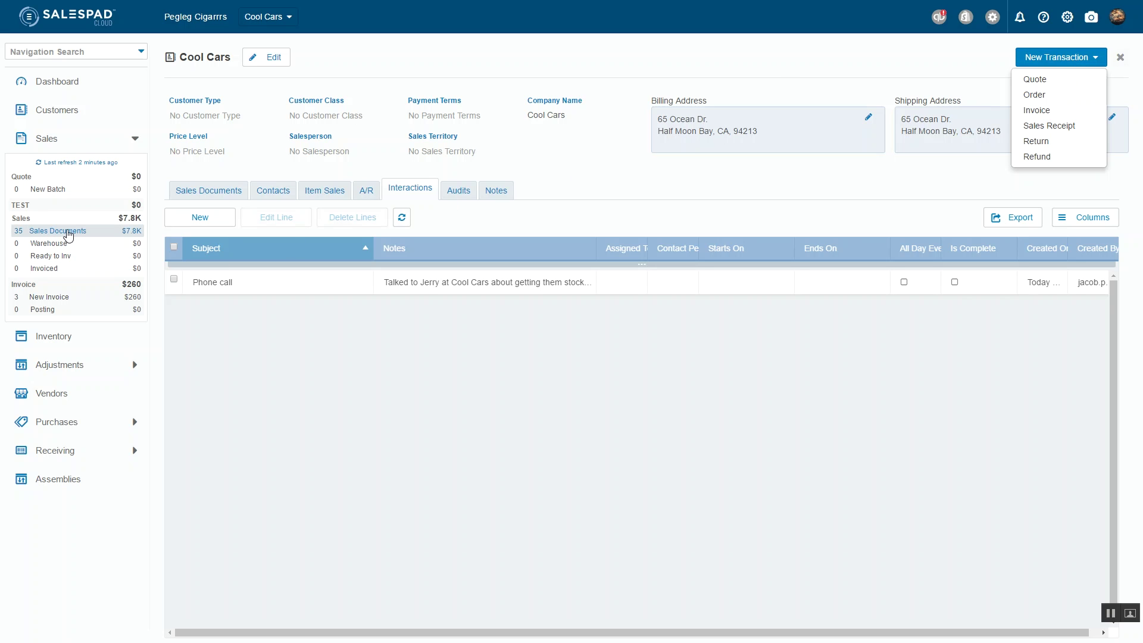
left_click(68, 234)
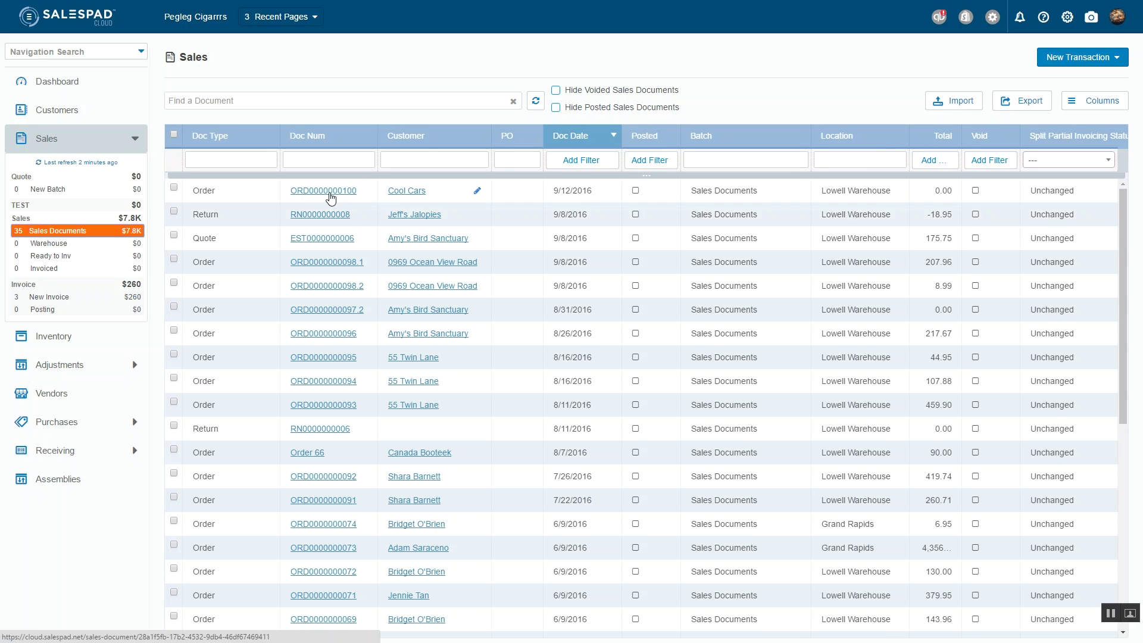
left_click(331, 192)
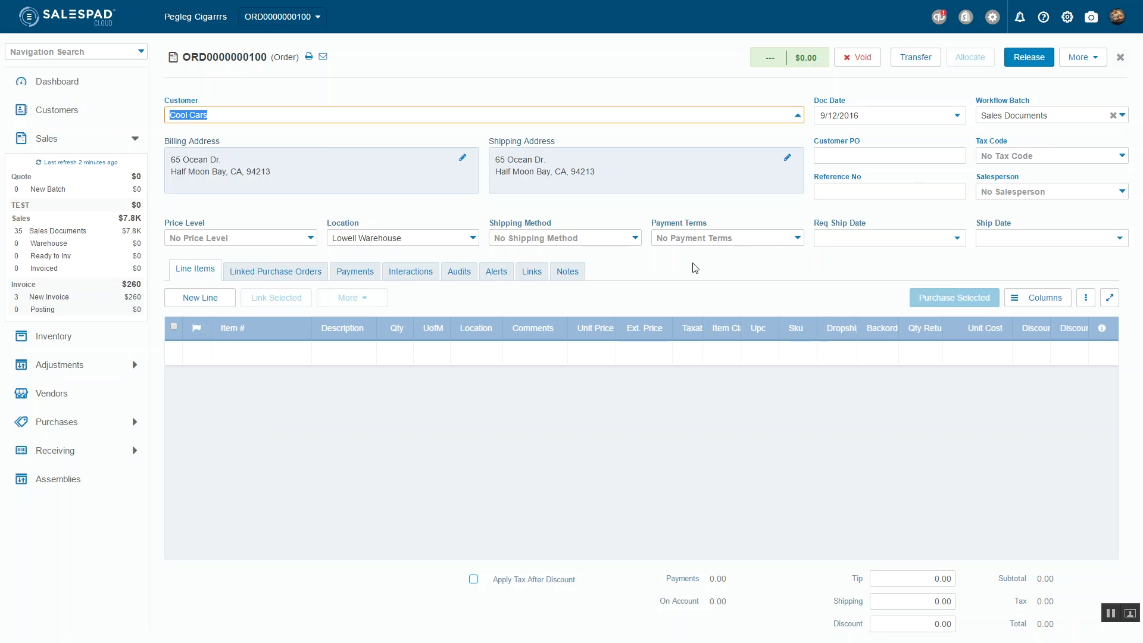
Set the order's payment terms to 2% 10 Net 30 and its shipping method to Ground.
left_click(308, 238)
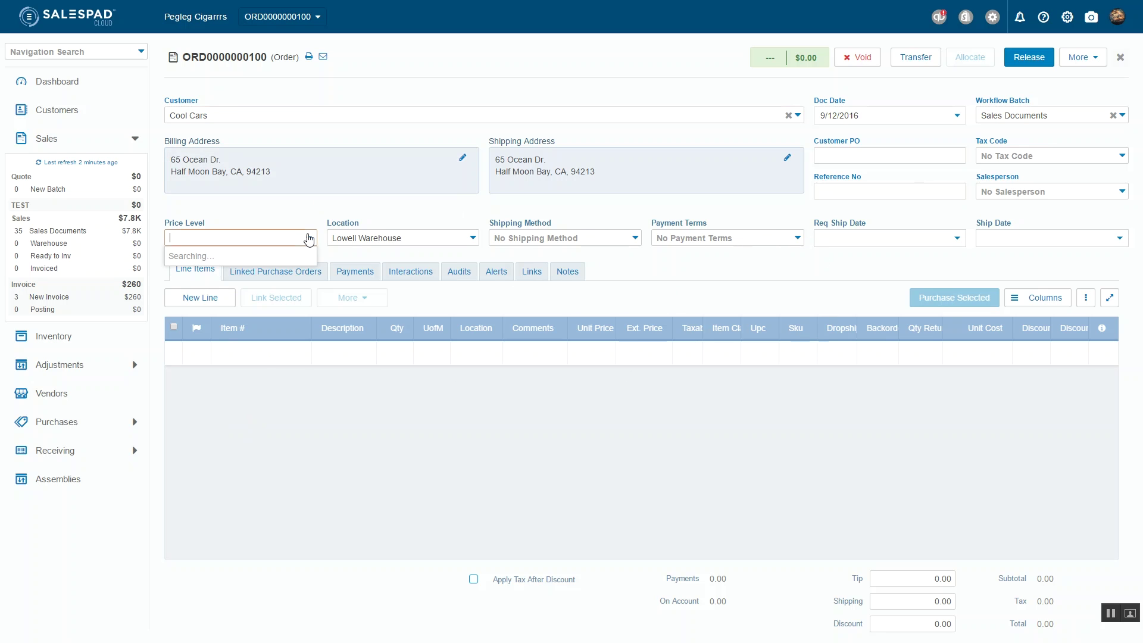
left_click(309, 215)
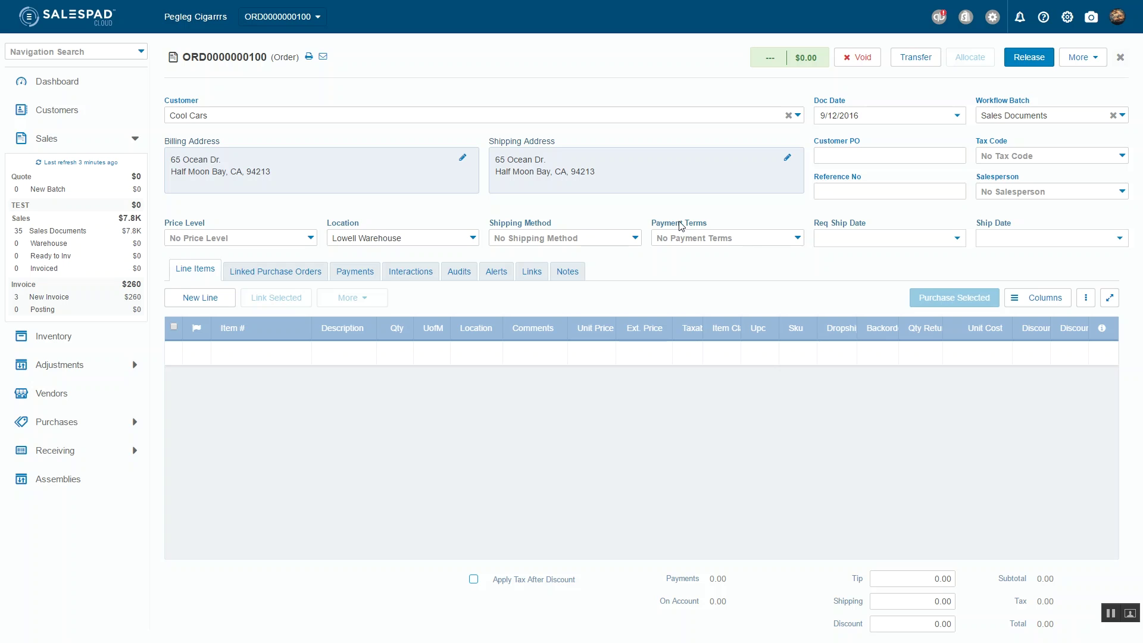
left_click(729, 237)
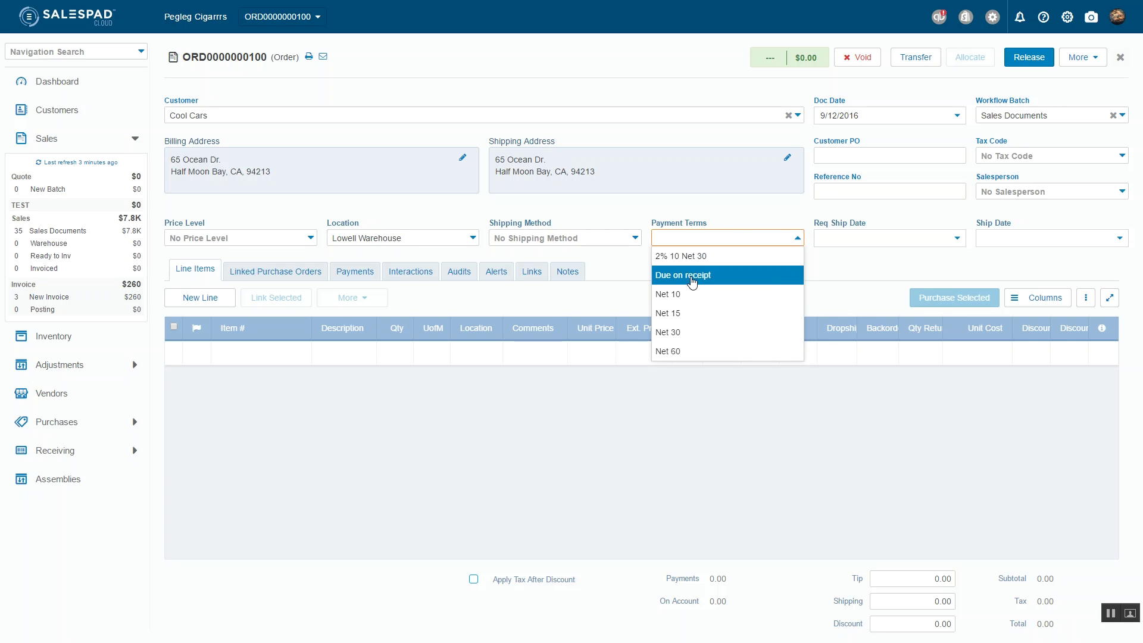
left_click(693, 259)
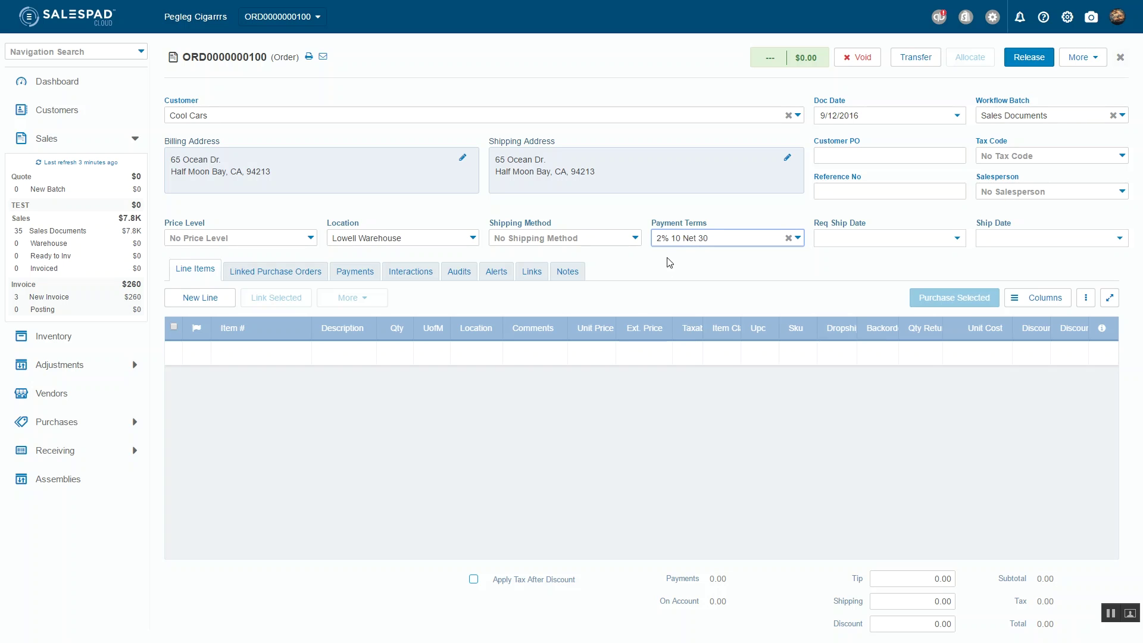
left_click(628, 241)
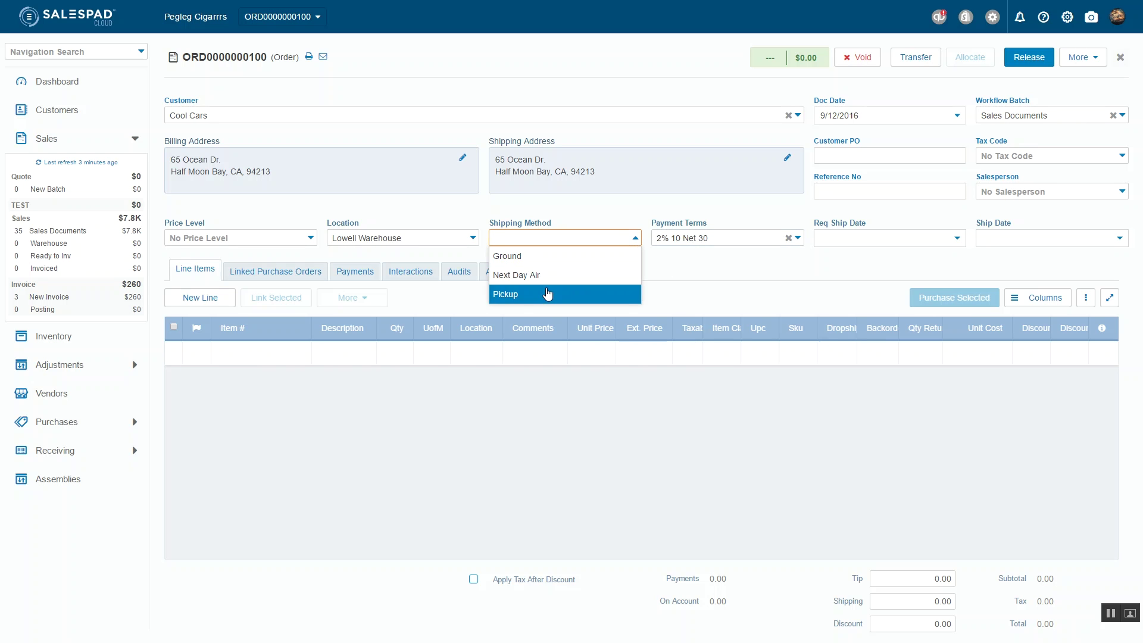
key("Return")
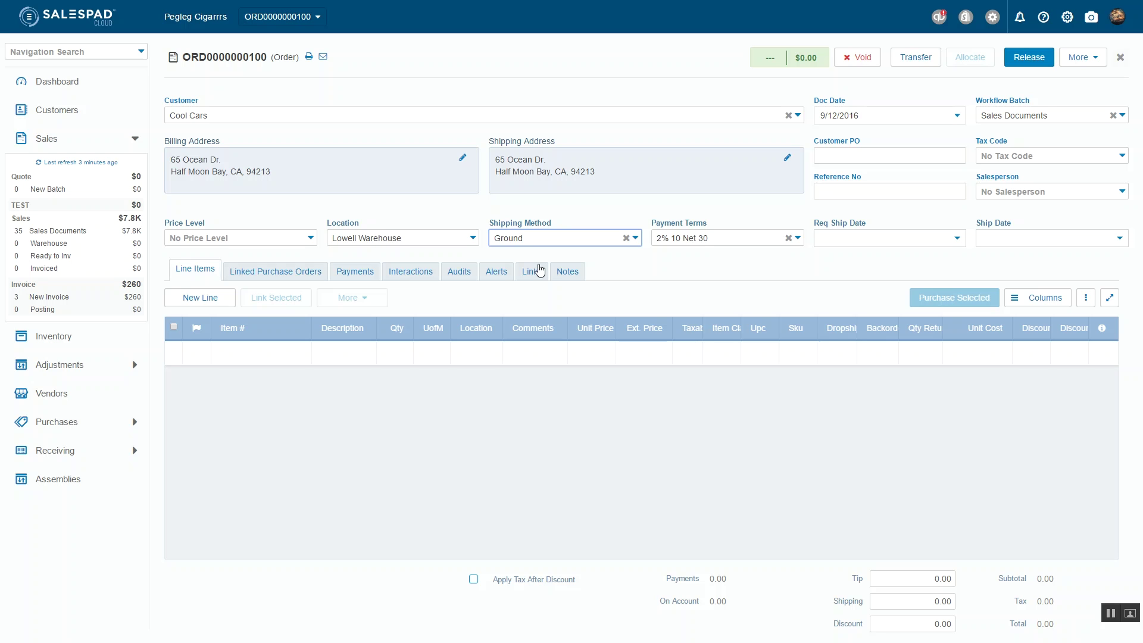
Enter the customer PO number and set the order's requested ship date to 9/15/2016.
left_click(863, 154)
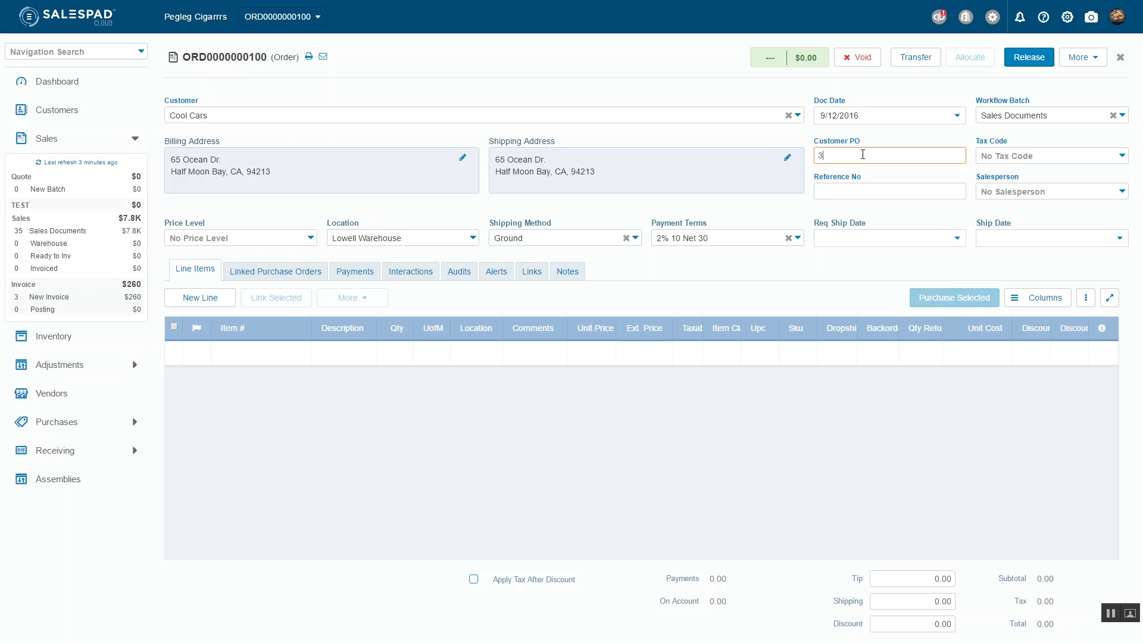
left_click(881, 193)
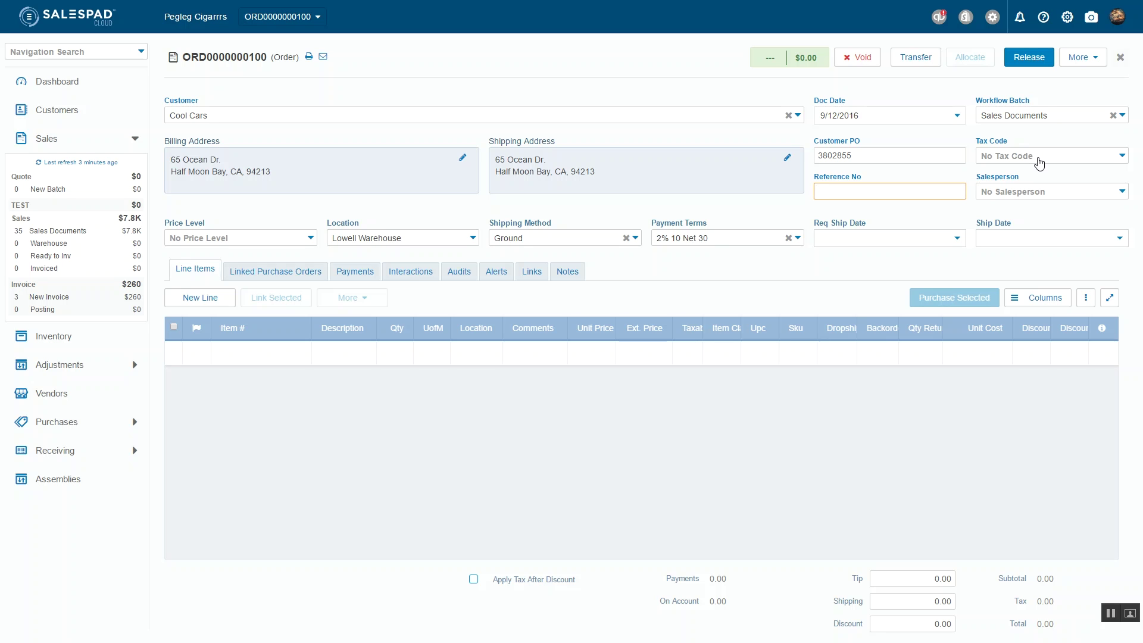
left_click(1070, 200)
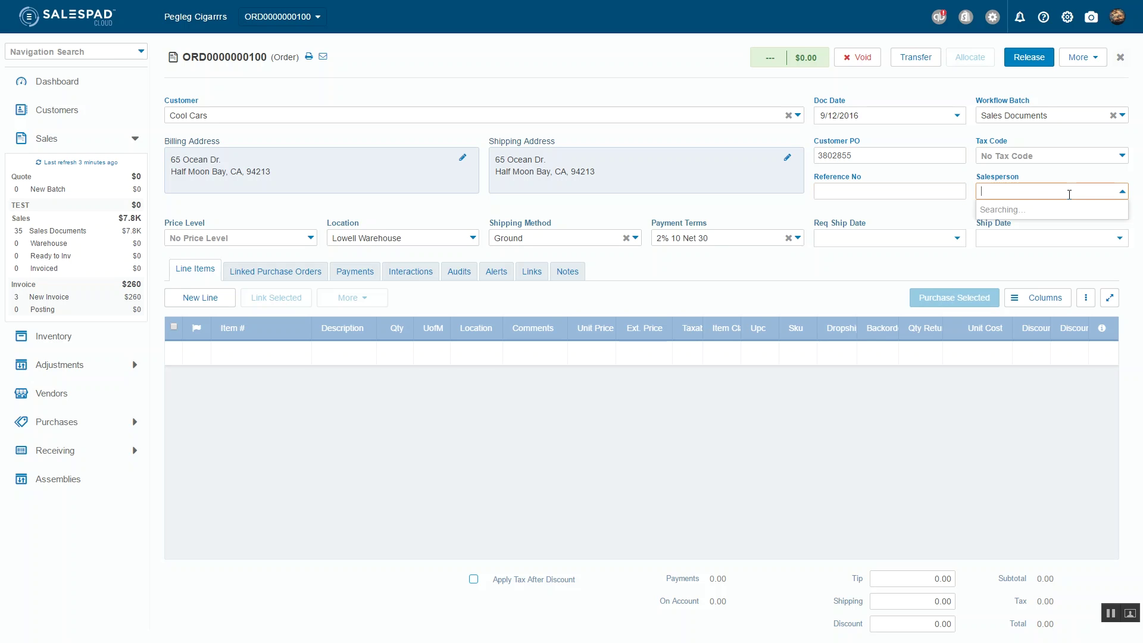
left_click(1046, 174)
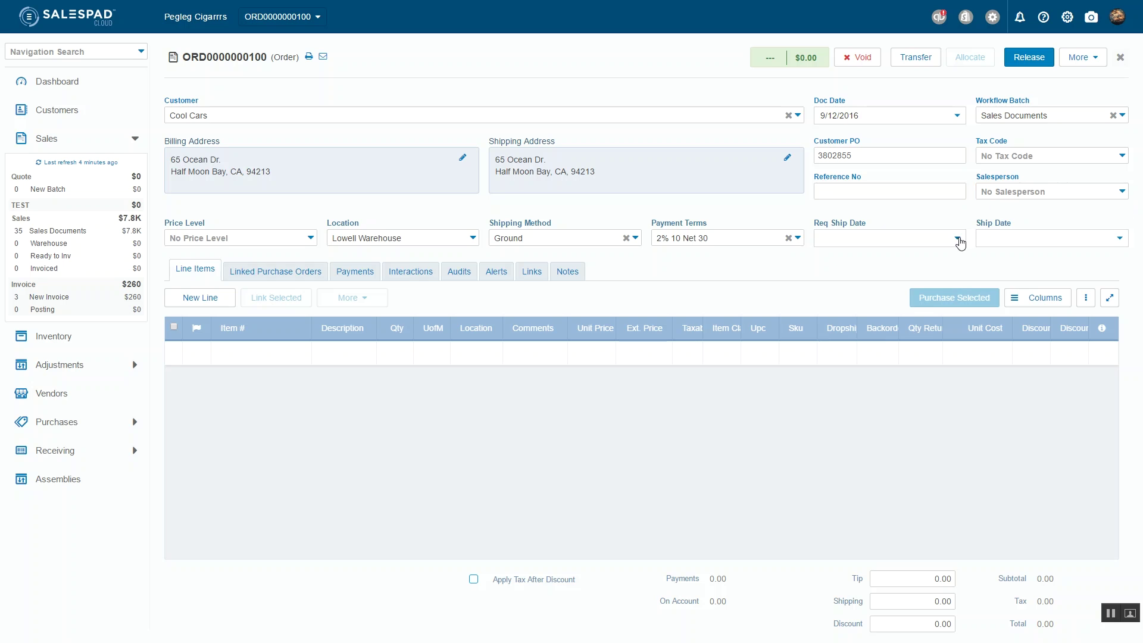
left_click(957, 239)
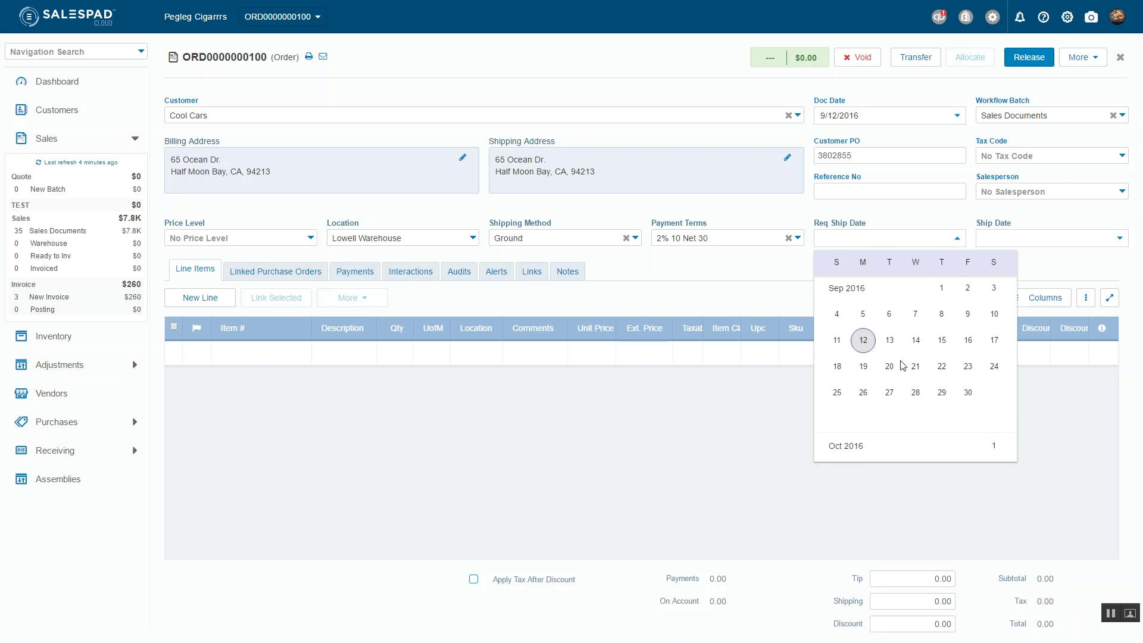
left_click(942, 341)
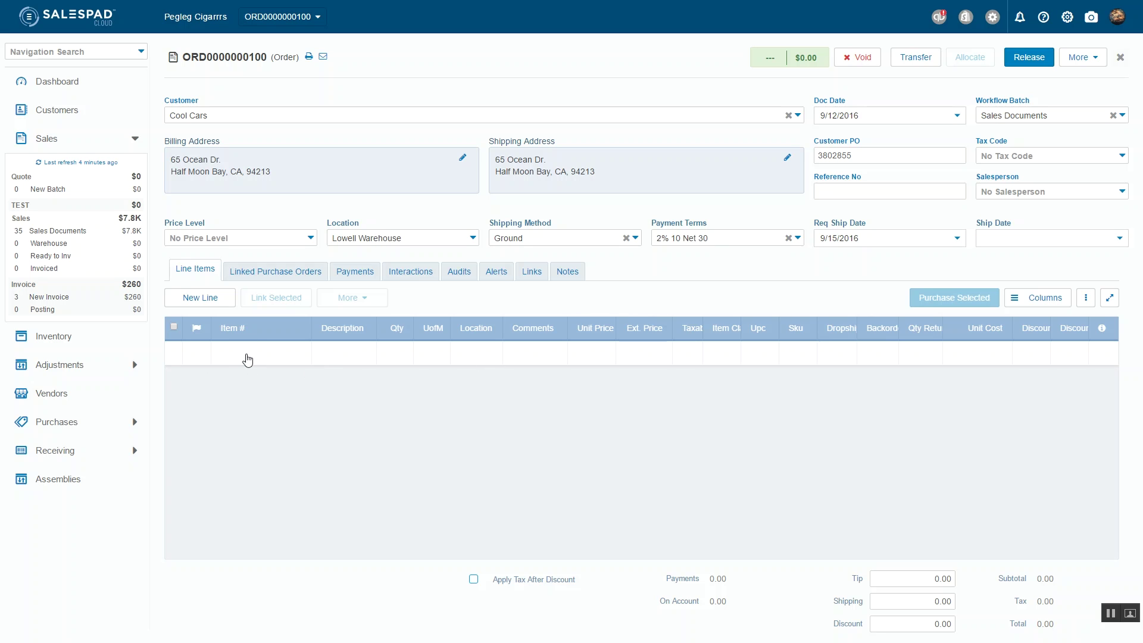
Add a line item for Padron 1964 with a quantity of 5 to the order.
left_click(192, 294)
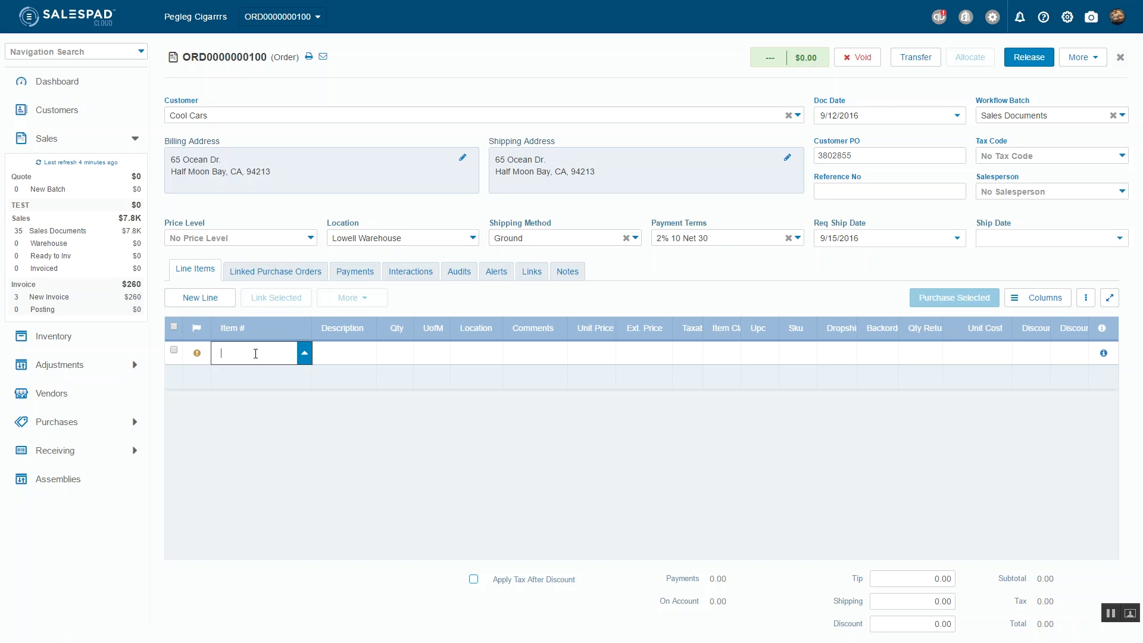
type("padr")
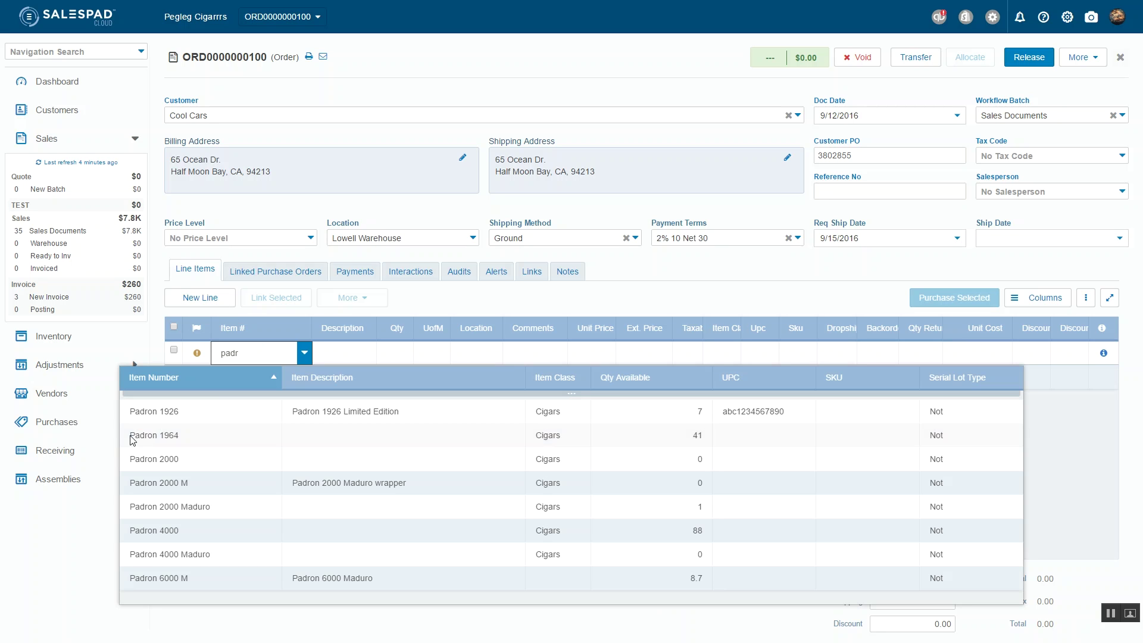
left_click(169, 410)
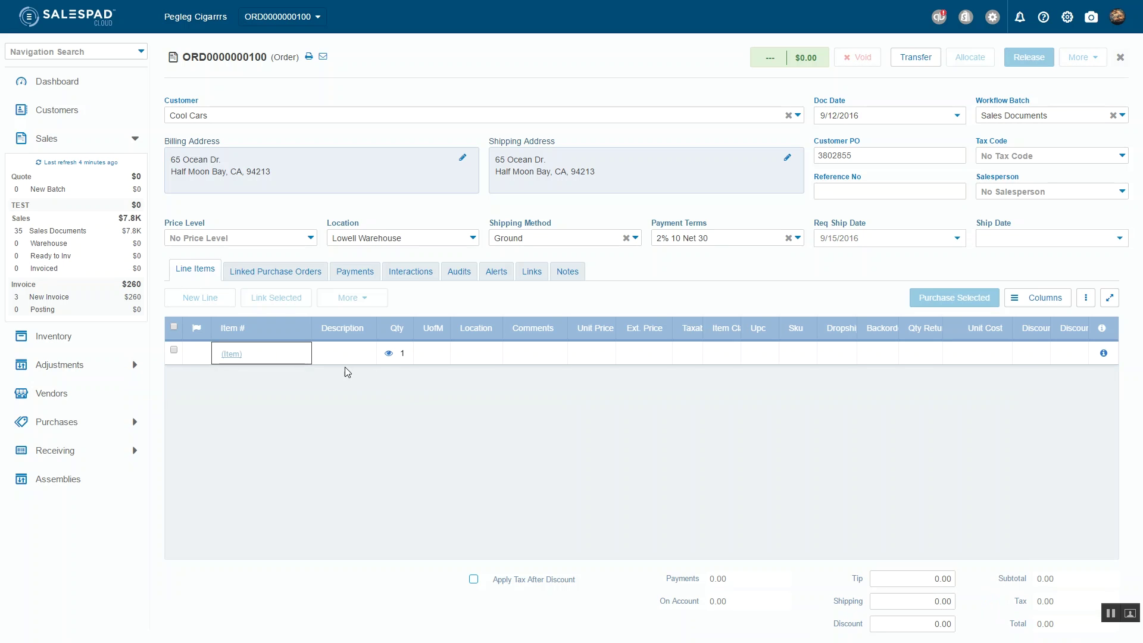
left_click(403, 355)
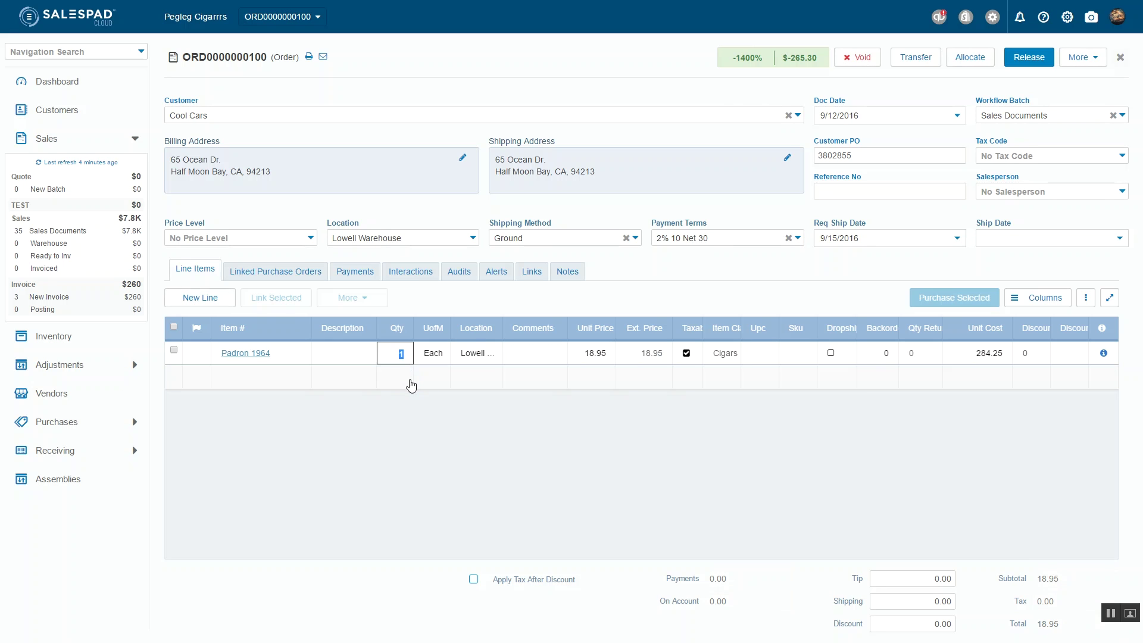
type("5")
Hide the Dropship, Discount Percent, Discount, Backordered, Qty Returned and Sku columns in the order's line items.
left_click(1045, 298)
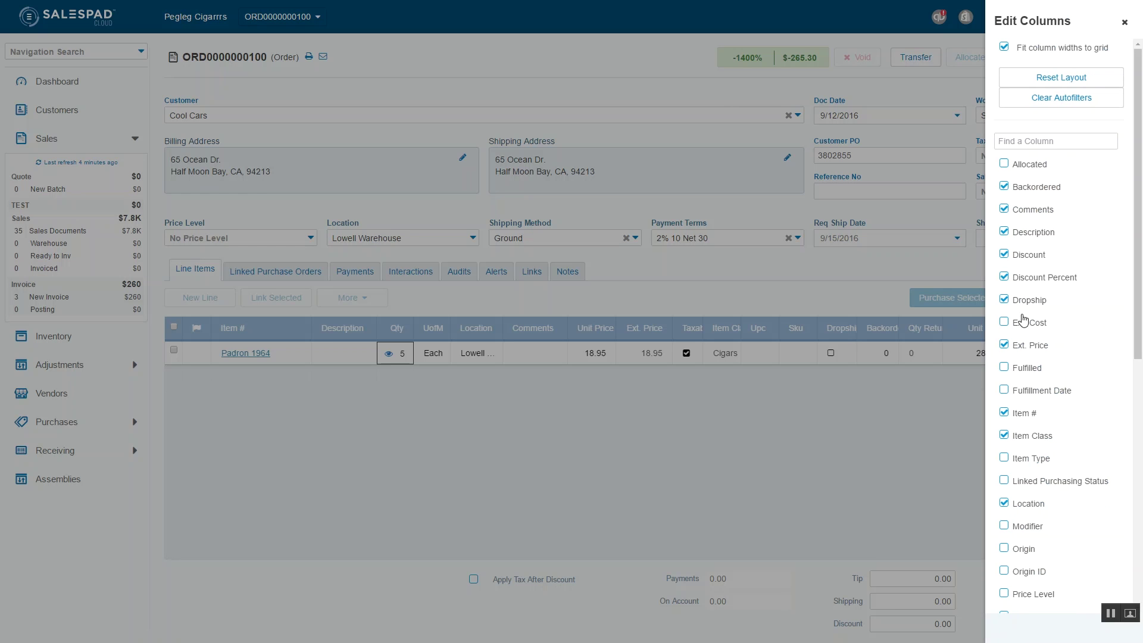
left_click(1057, 77)
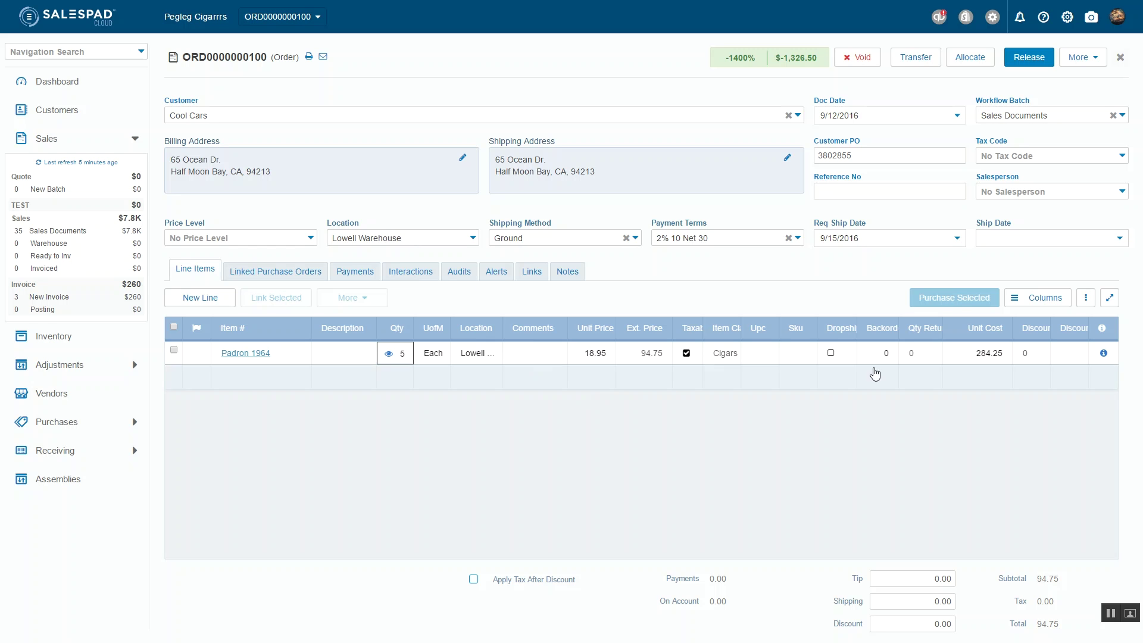
left_click(1036, 302)
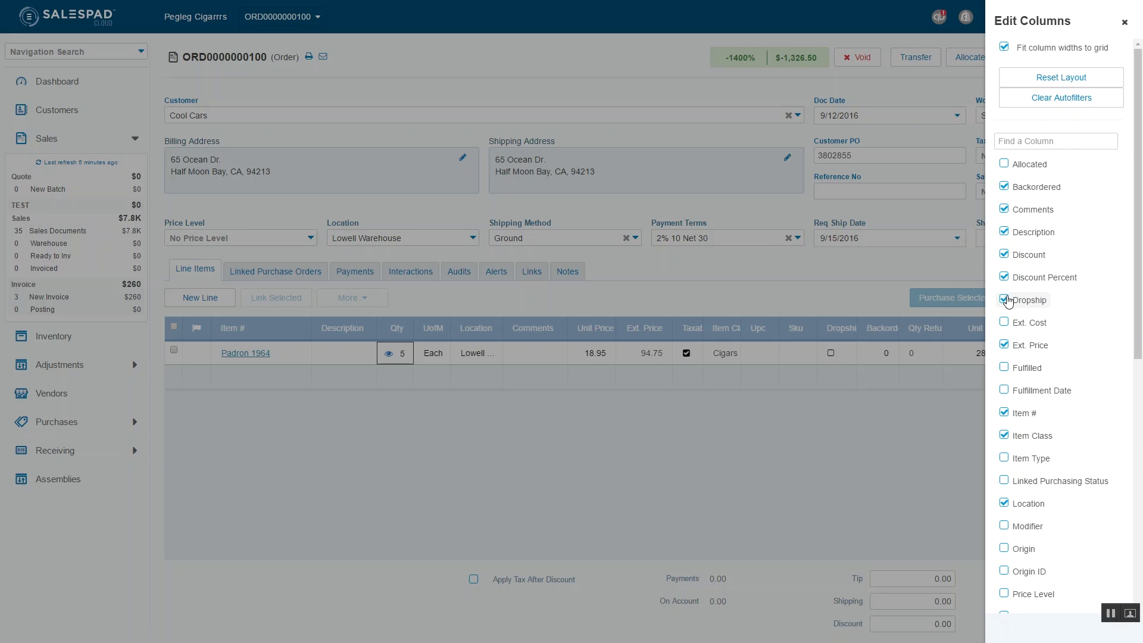
left_click(1006, 299)
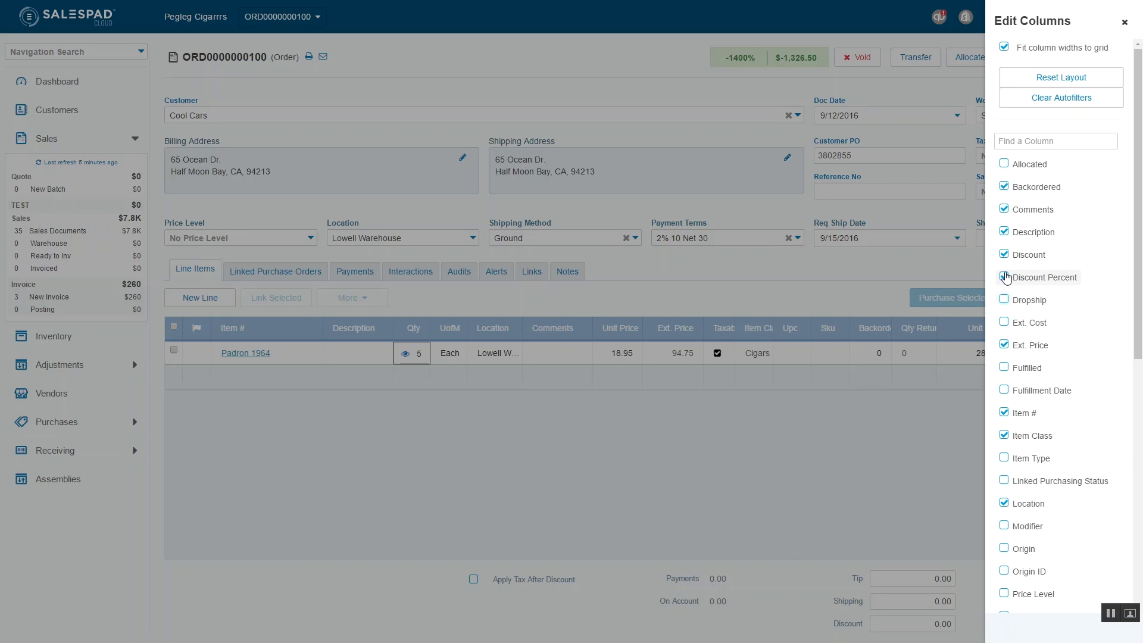
left_click(1004, 277)
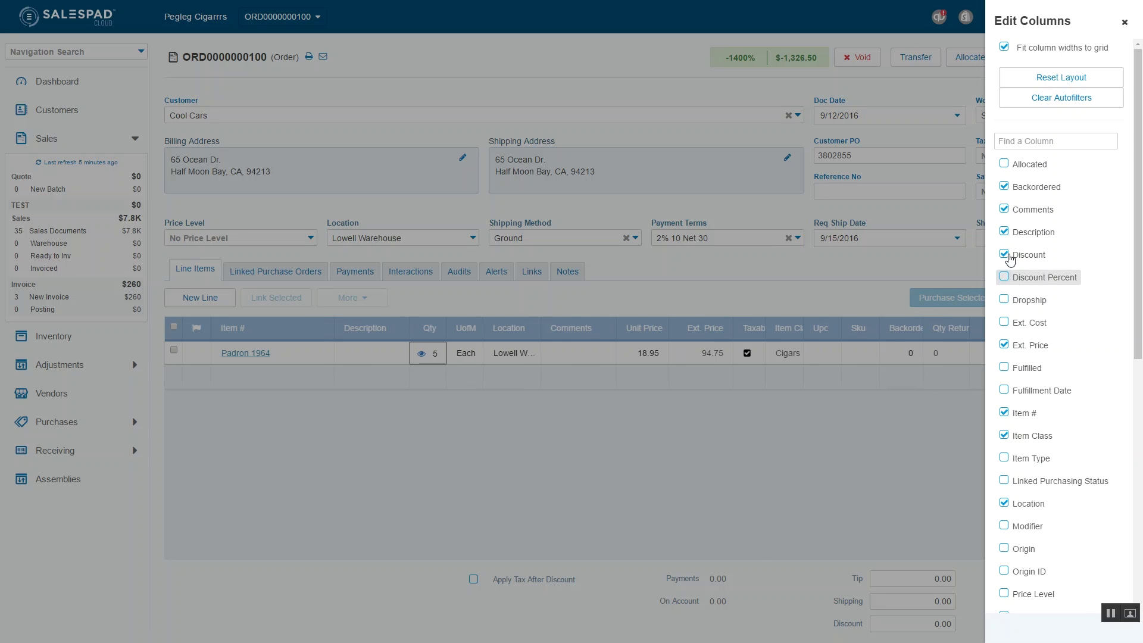
left_click(1009, 256)
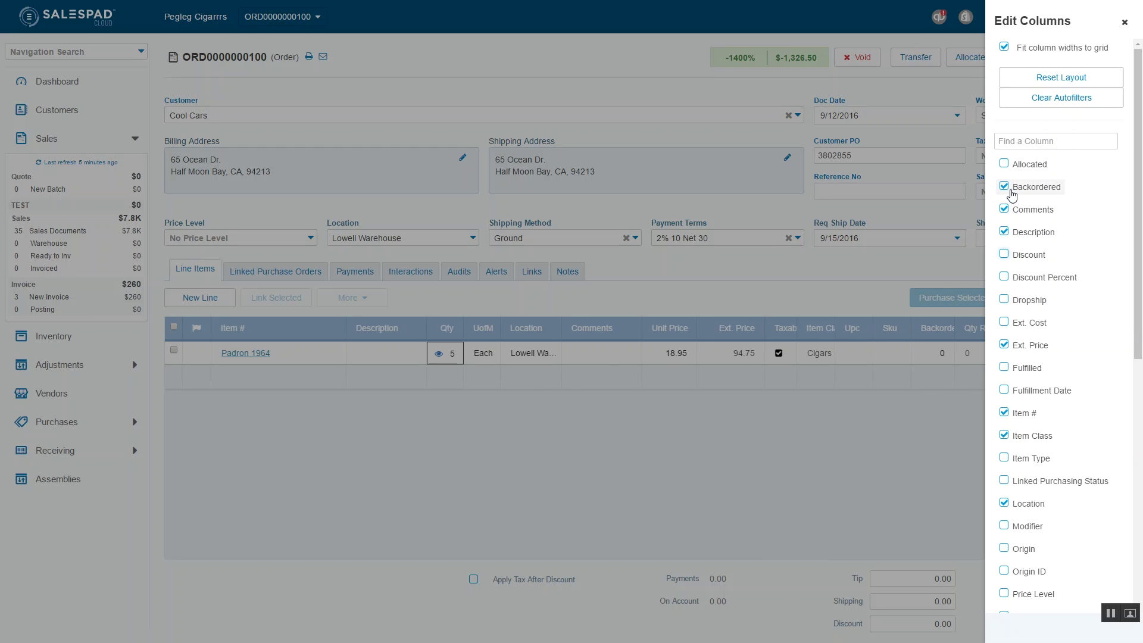
right_click(1011, 193)
left_click(1006, 189)
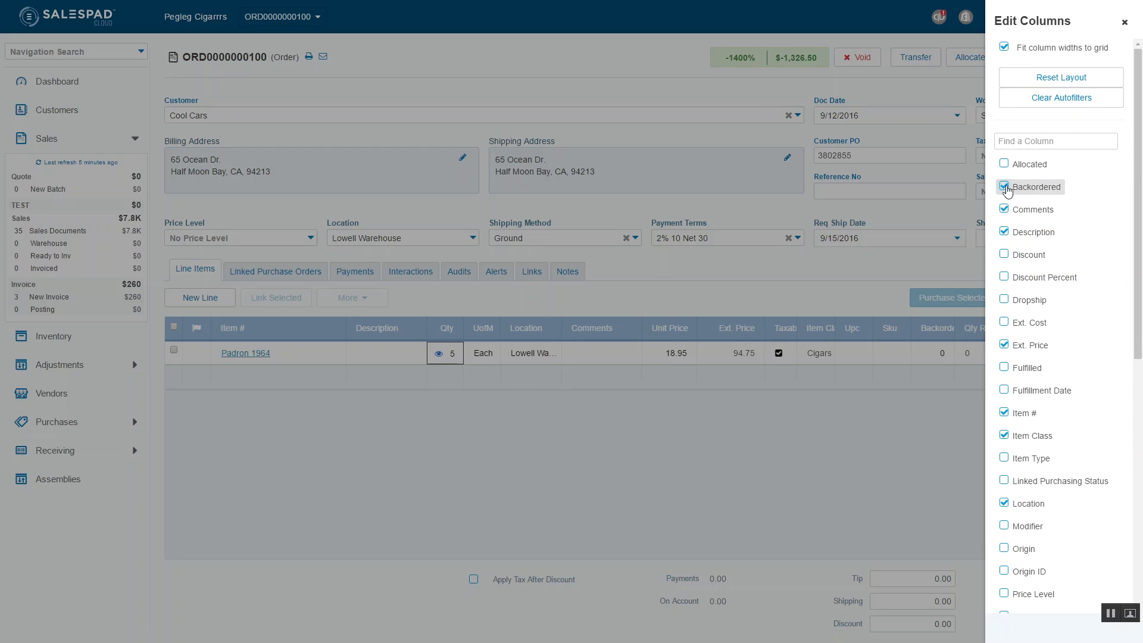
left_click(1008, 189)
scroll(1078, 474, "down", 4)
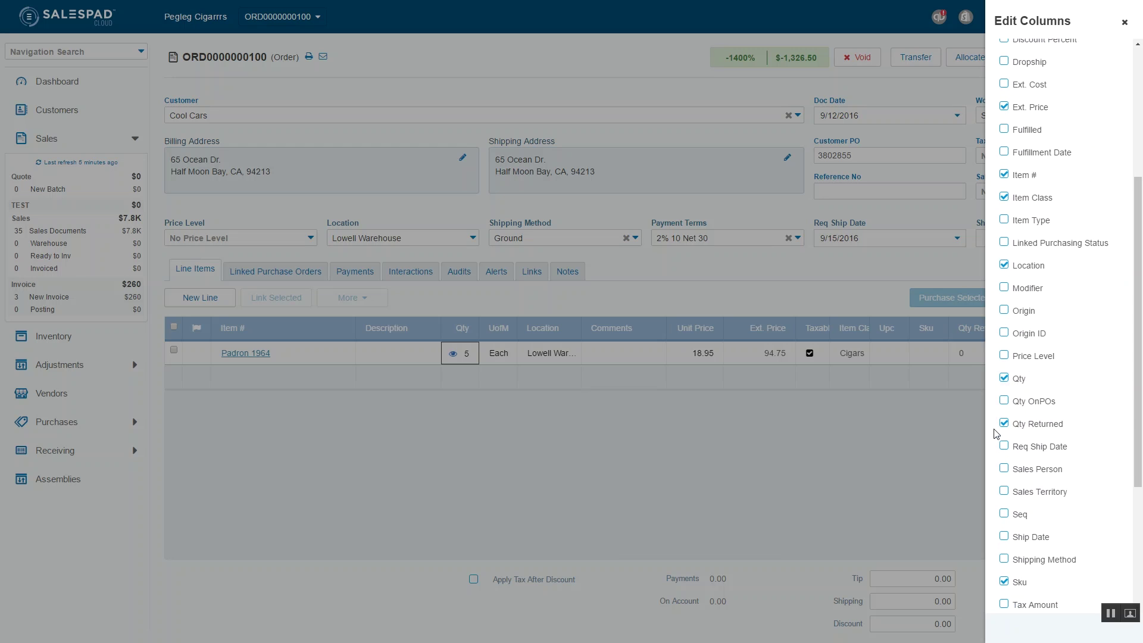
left_click(1013, 426)
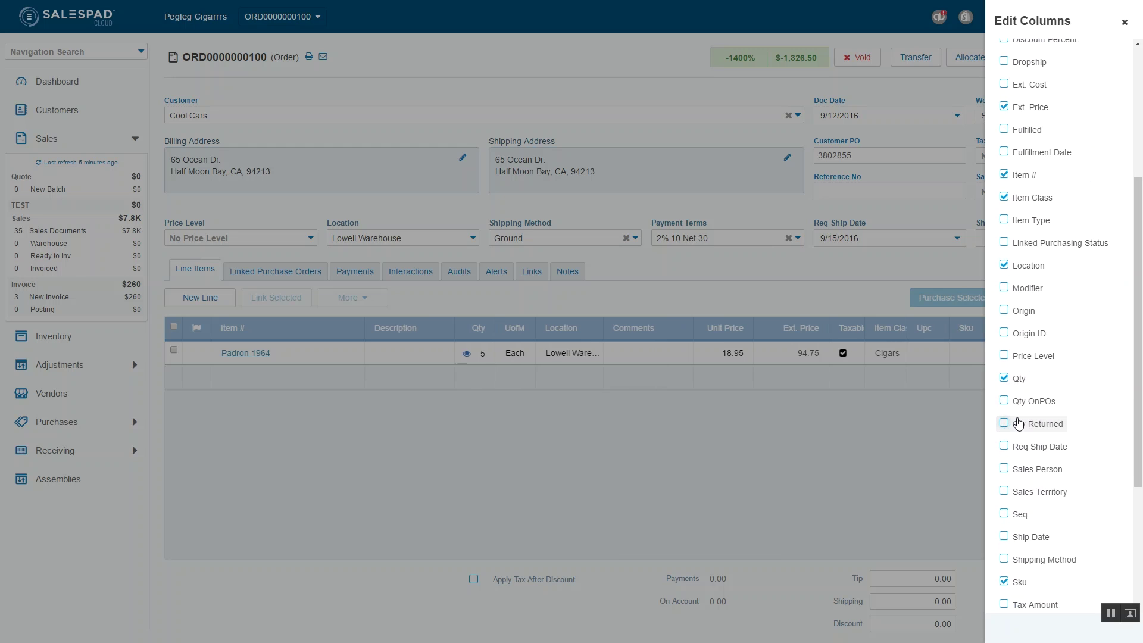
left_click(1001, 588)
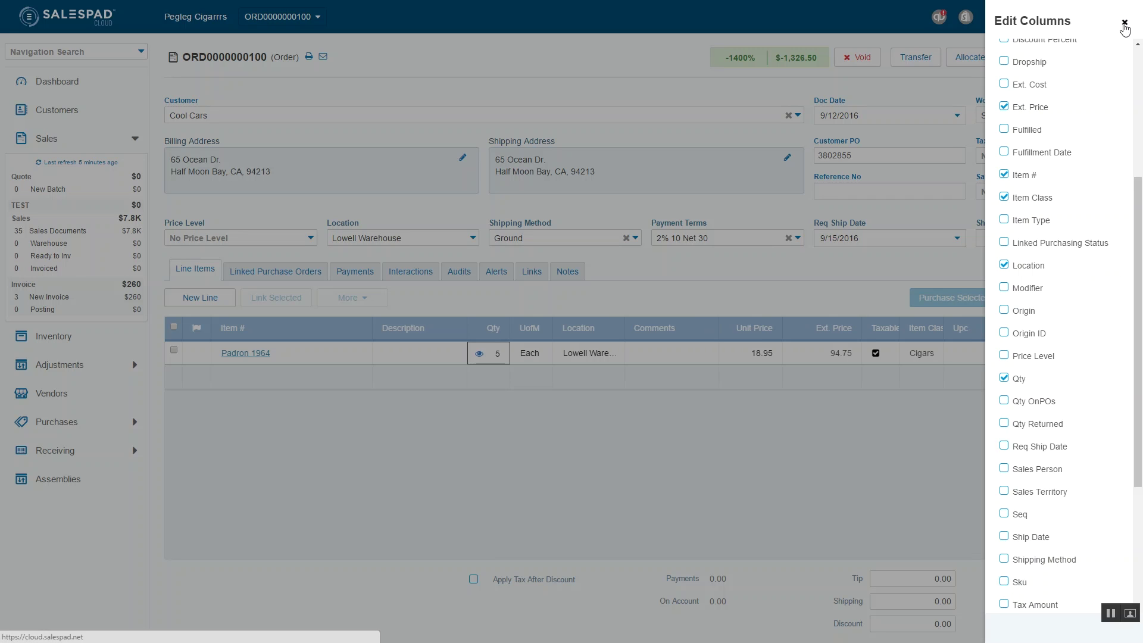
left_click(1124, 22)
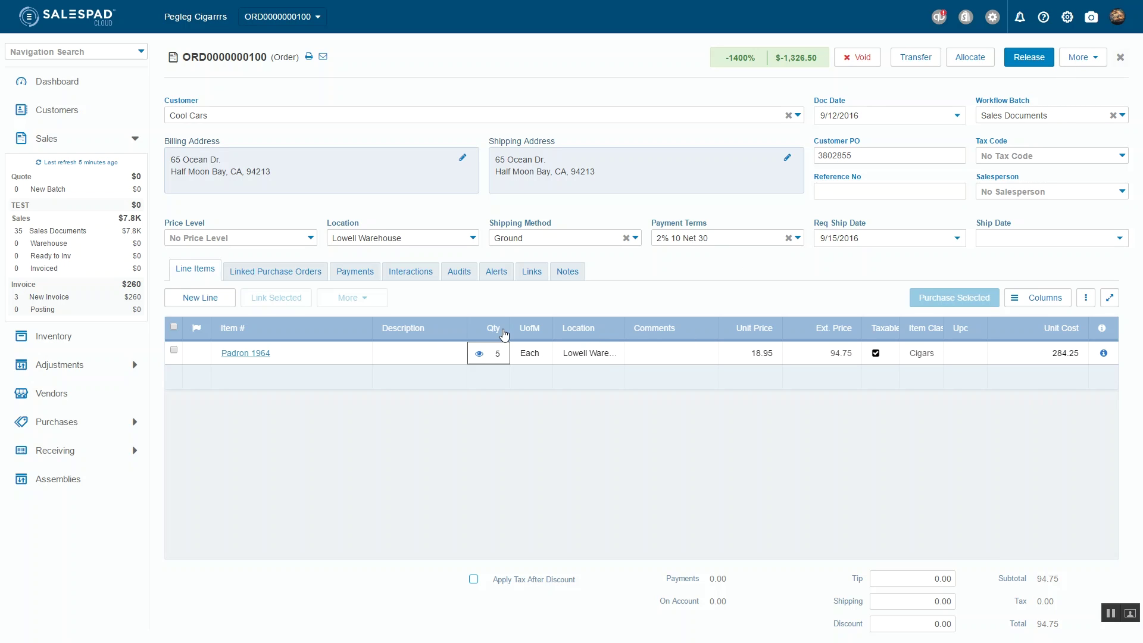
Reorder the line item columns so Qty follows Item # and Unit Price comes directly after Qty.
left_click_drag(504, 334, 391, 329)
left_click_drag(764, 328, 482, 349)
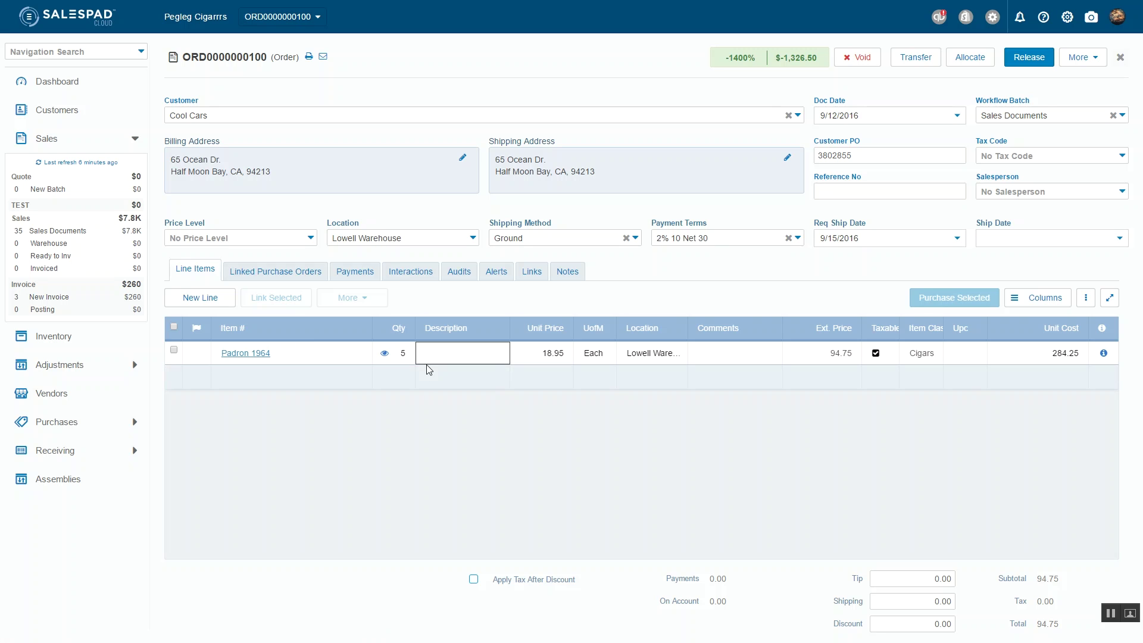
left_click_drag(539, 328, 456, 345)
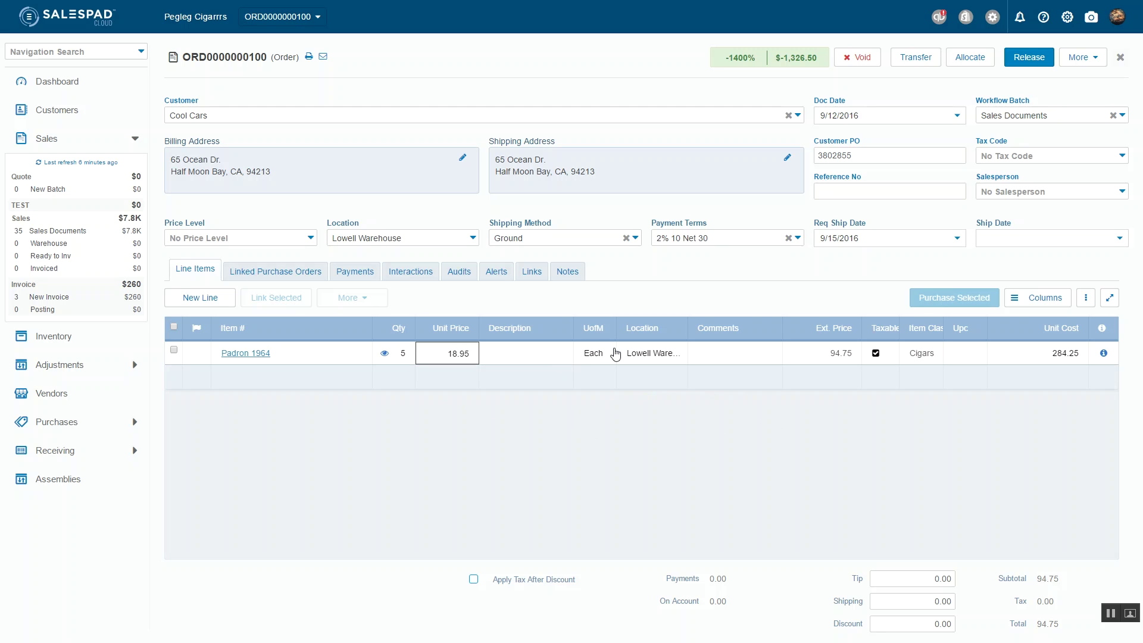
Add a second line item for Arturo Fuente 858 with a quantity of 4 to the order.
left_click(523, 353)
left_click(735, 357)
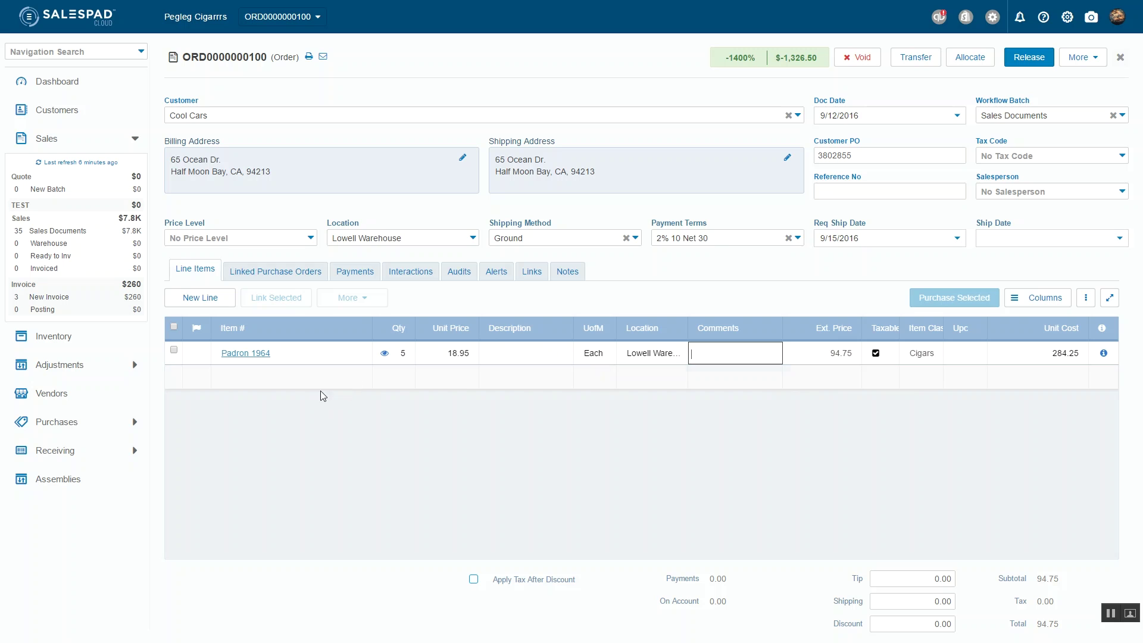
left_click(262, 381)
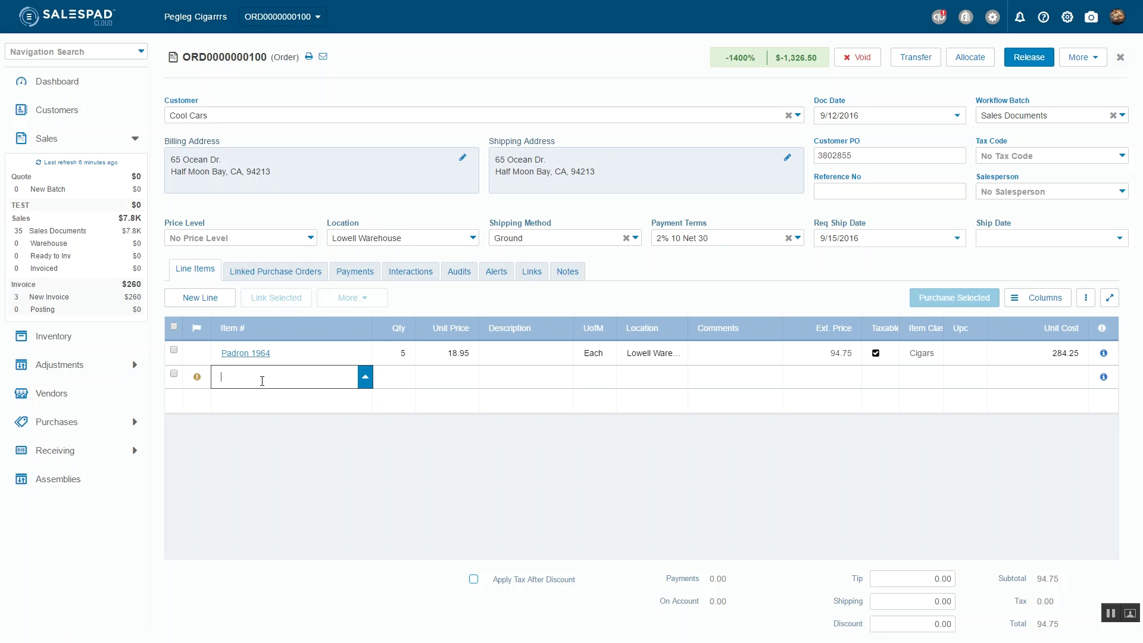
type("au")
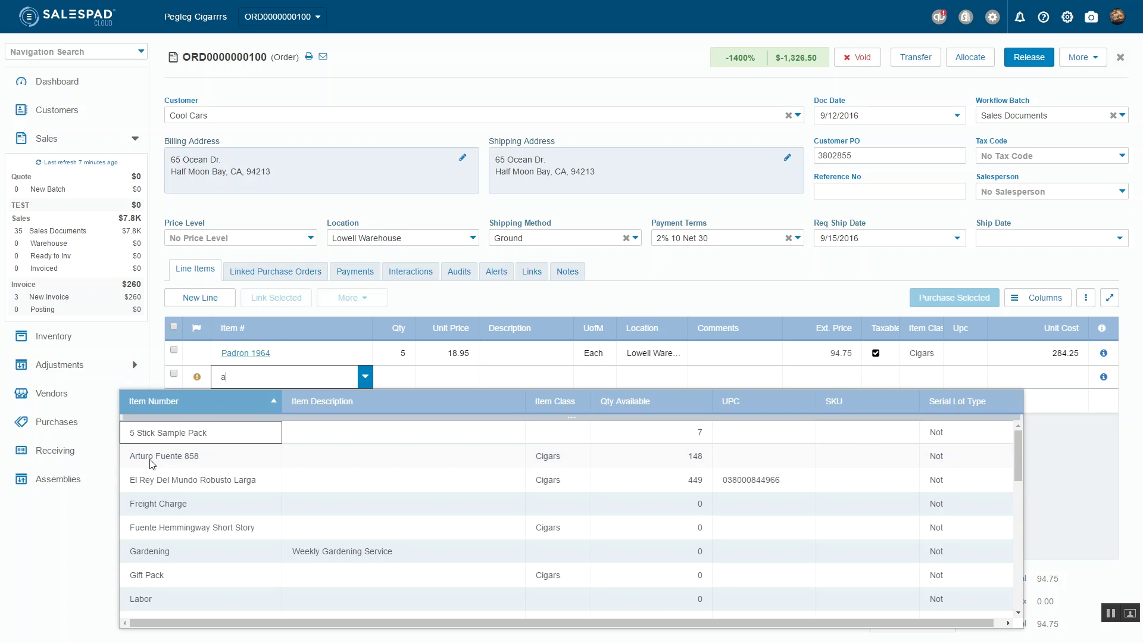
left_click(143, 432)
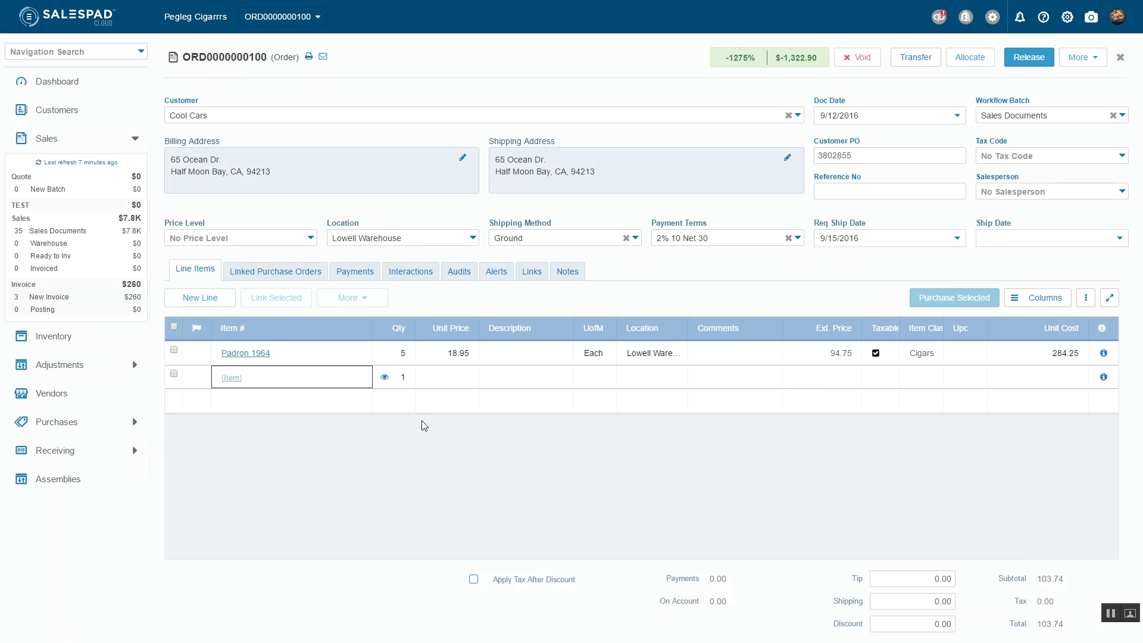
left_click(395, 378)
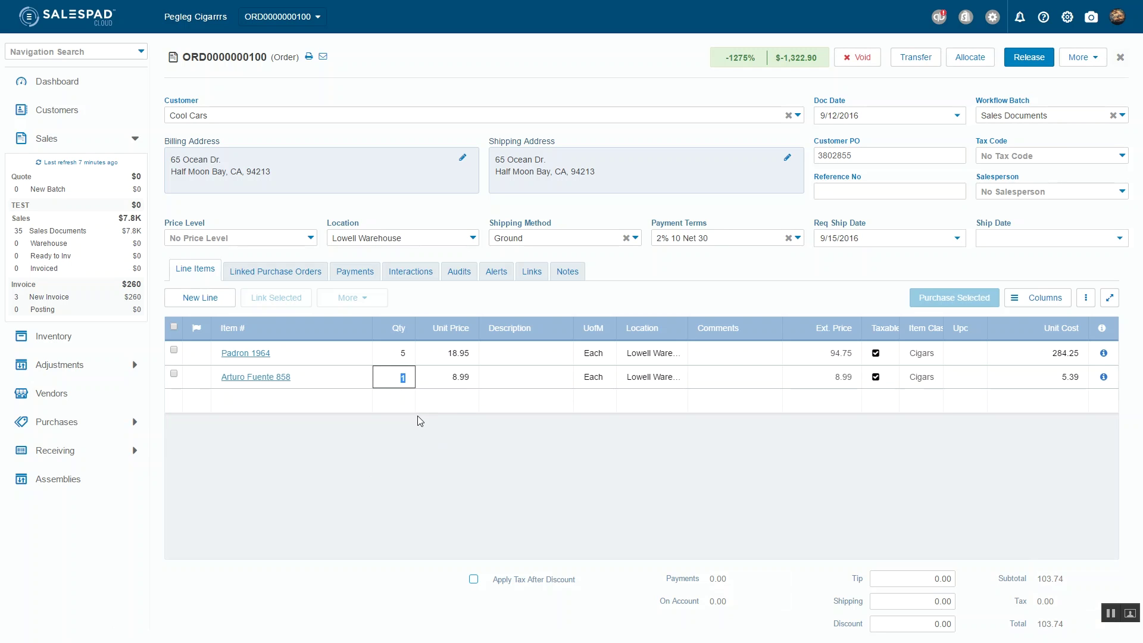
right_click(416, 416)
left_click(399, 379)
left_click(400, 378)
type("4")
left_click(412, 420)
Set the unit price of the Arturo Fuente 858 line to 8.00.
left_click(455, 380)
type("8")
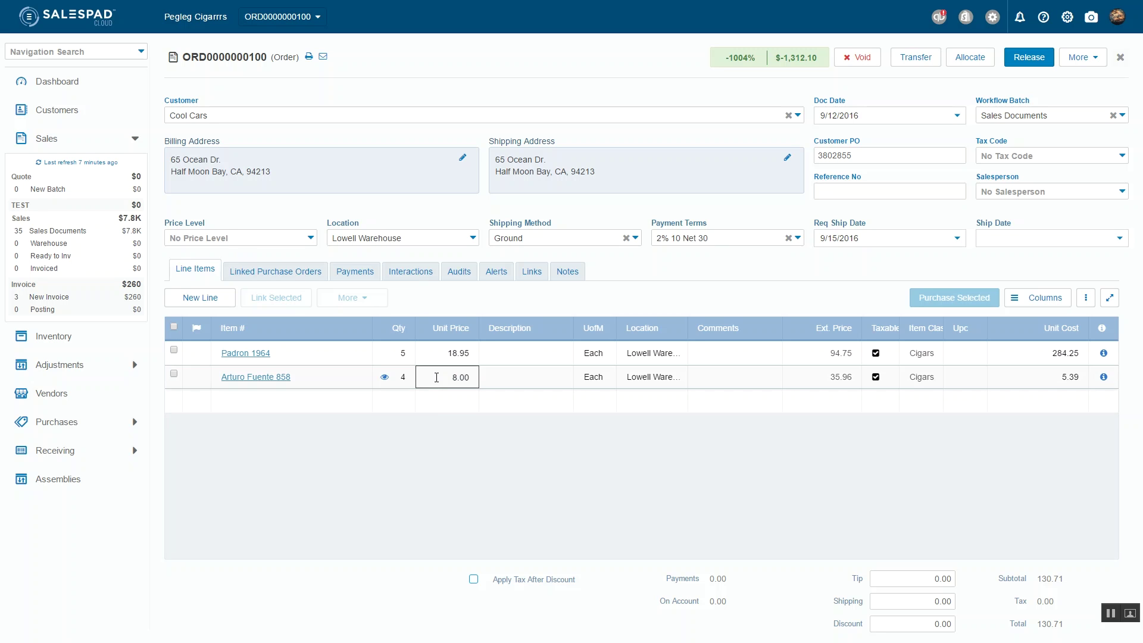
key("Tab")
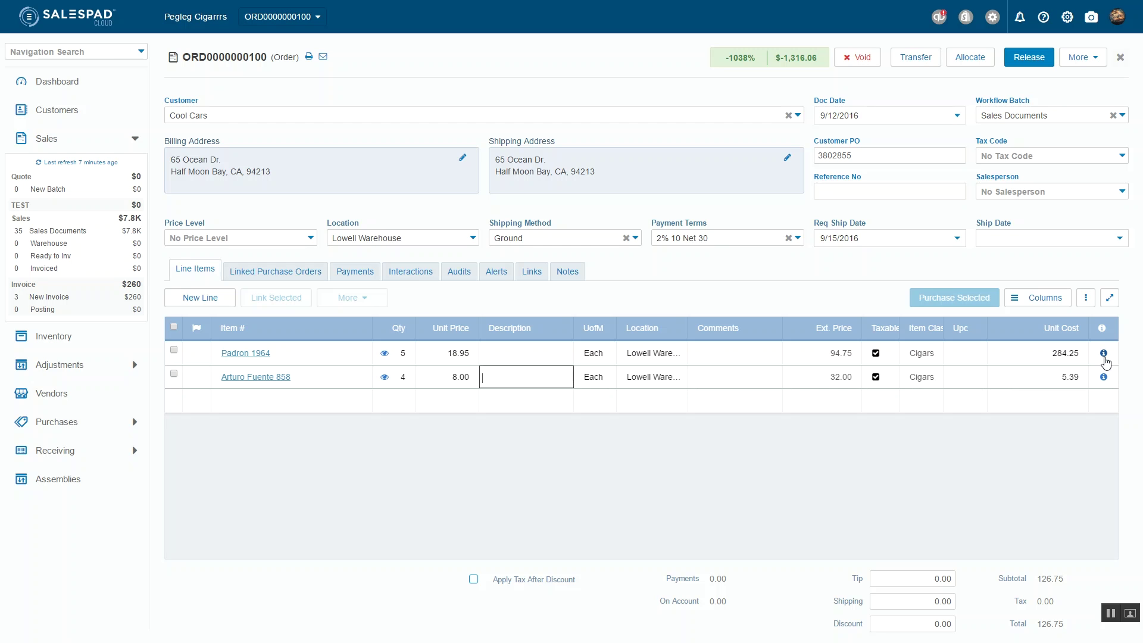
Check the stock quantities, margin and vendor details of the Arturo Fuente 858 line, and close the details.
left_click(1105, 381)
left_click(1105, 383)
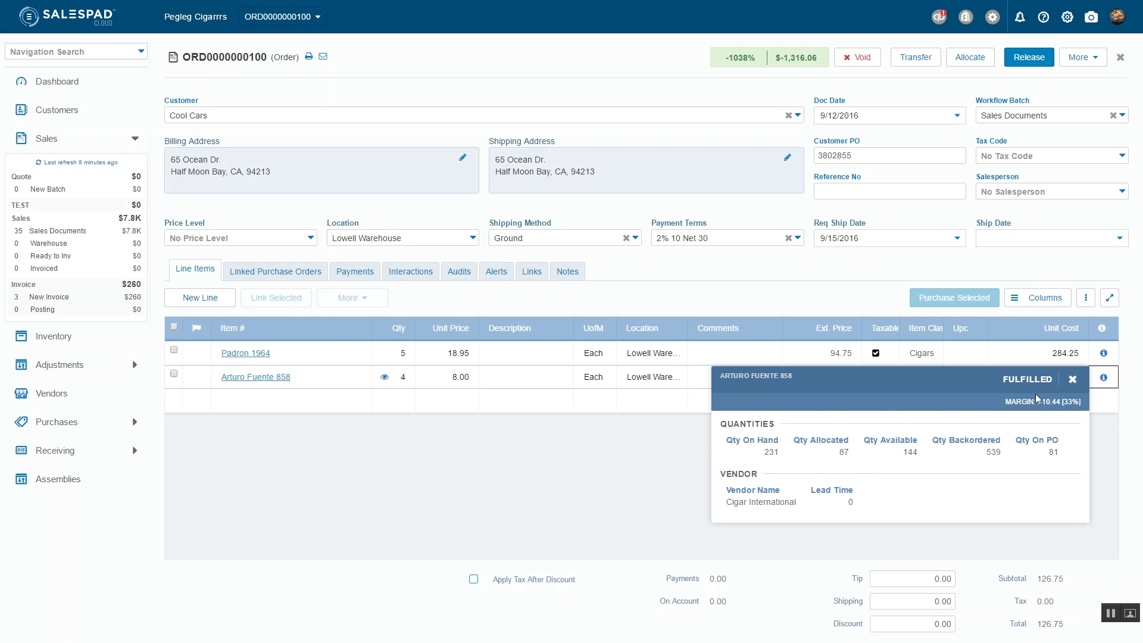
left_click(1072, 380)
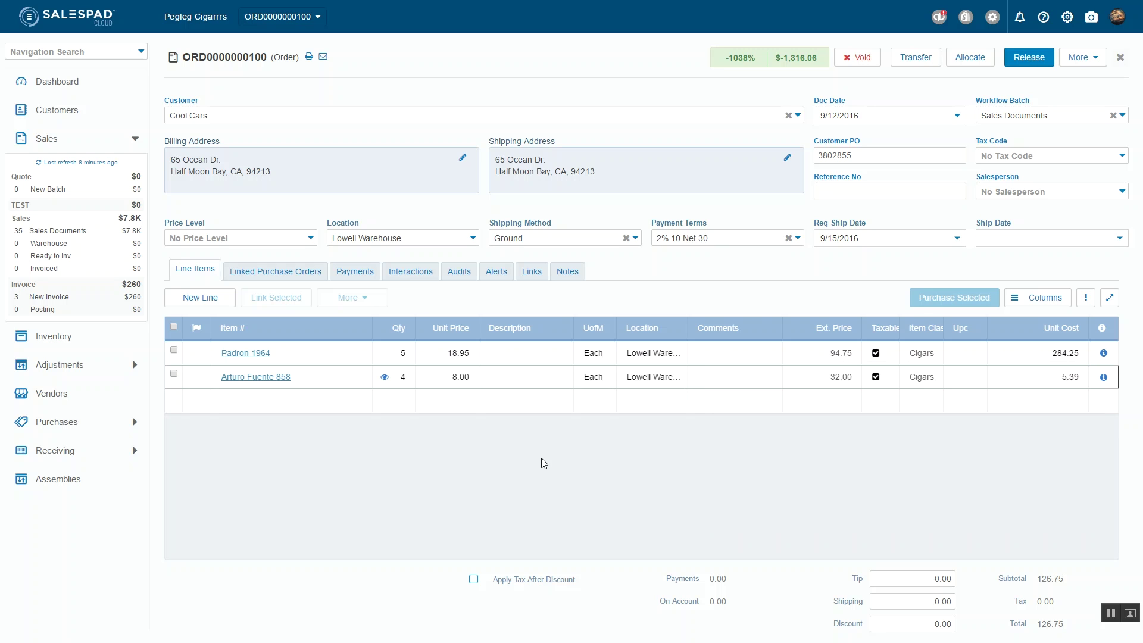
Add a third line item for Padron 2000 with a quantity of 5 to the order.
left_click(269, 409)
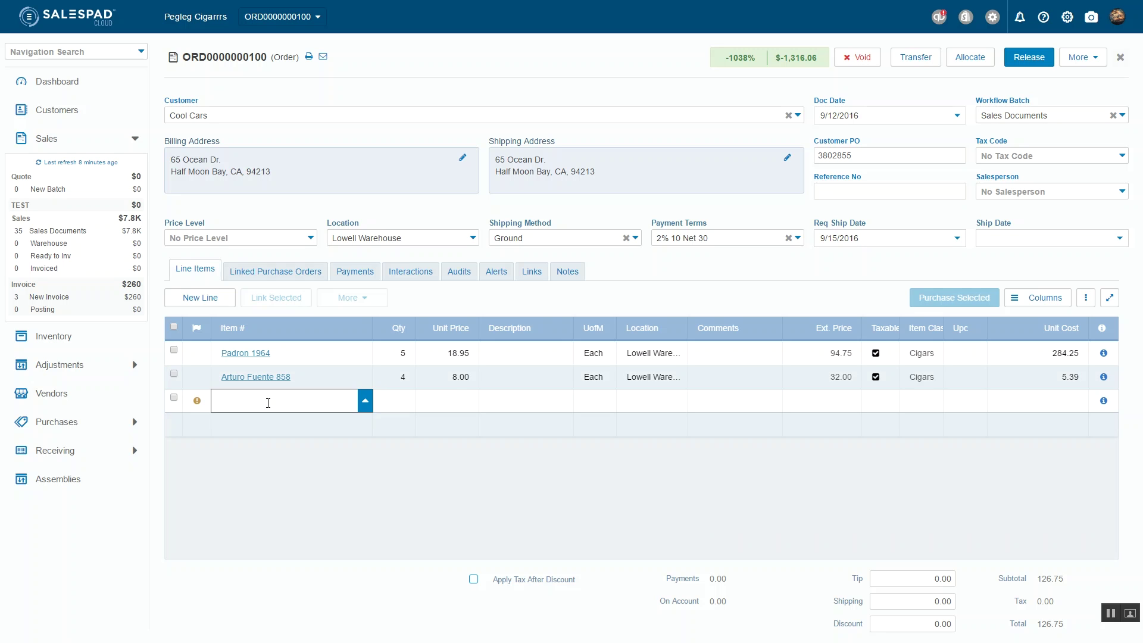
type("p")
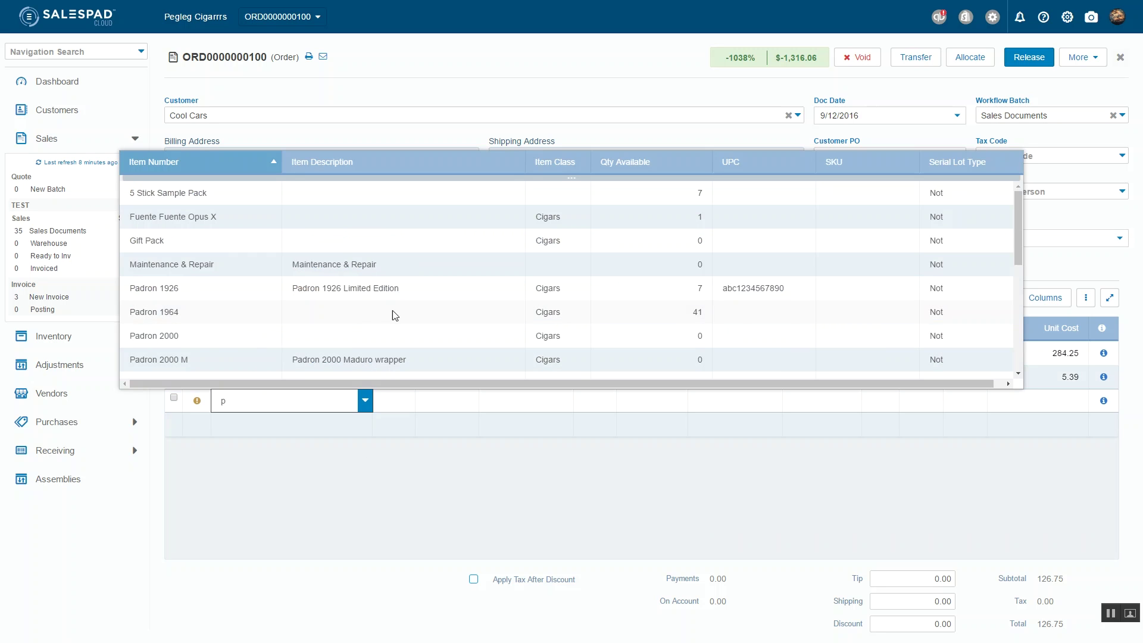
left_click(150, 337)
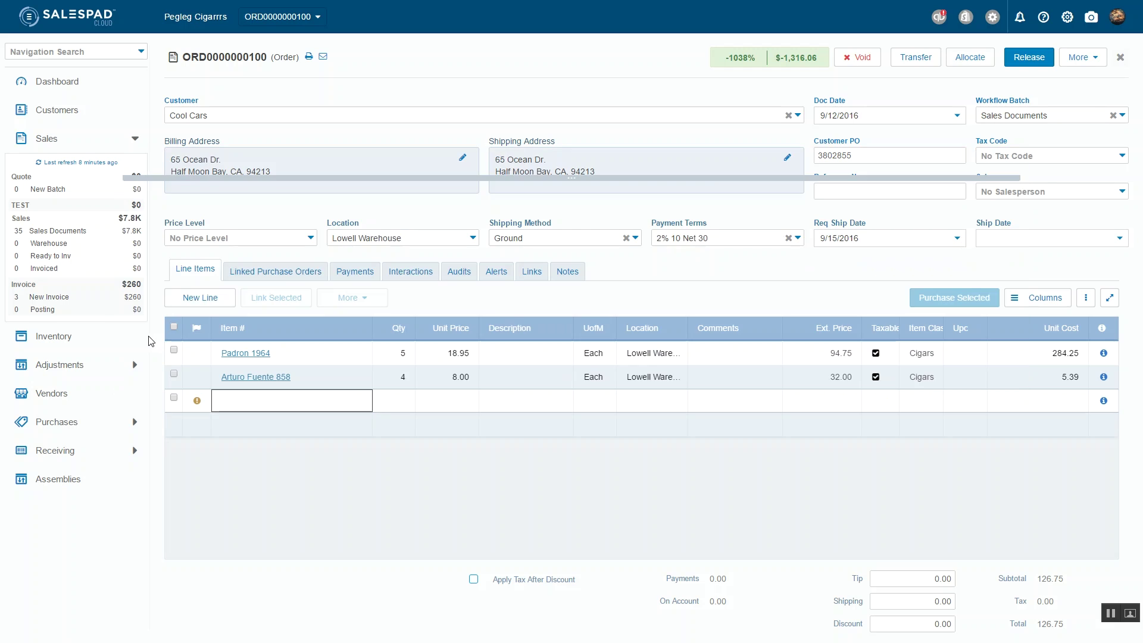
left_click(403, 401)
type("5")
key("Tab")
Check the Padron 2000 line's warning flag and its stock, margin and vendor details, and close the details.
mouse_move(198, 400)
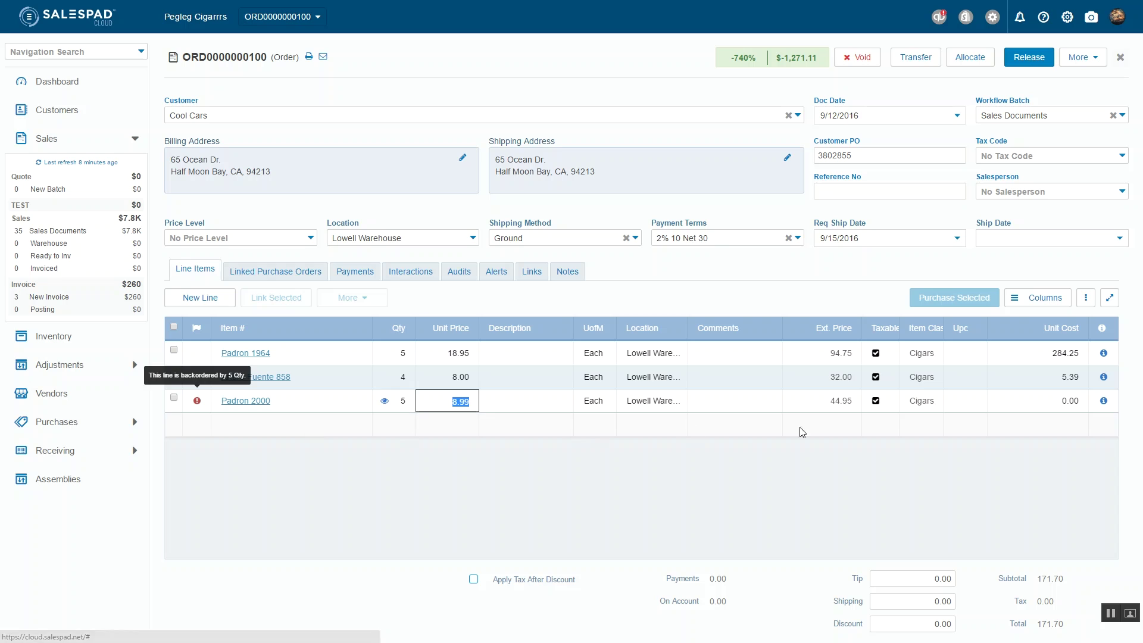
left_click(1105, 405)
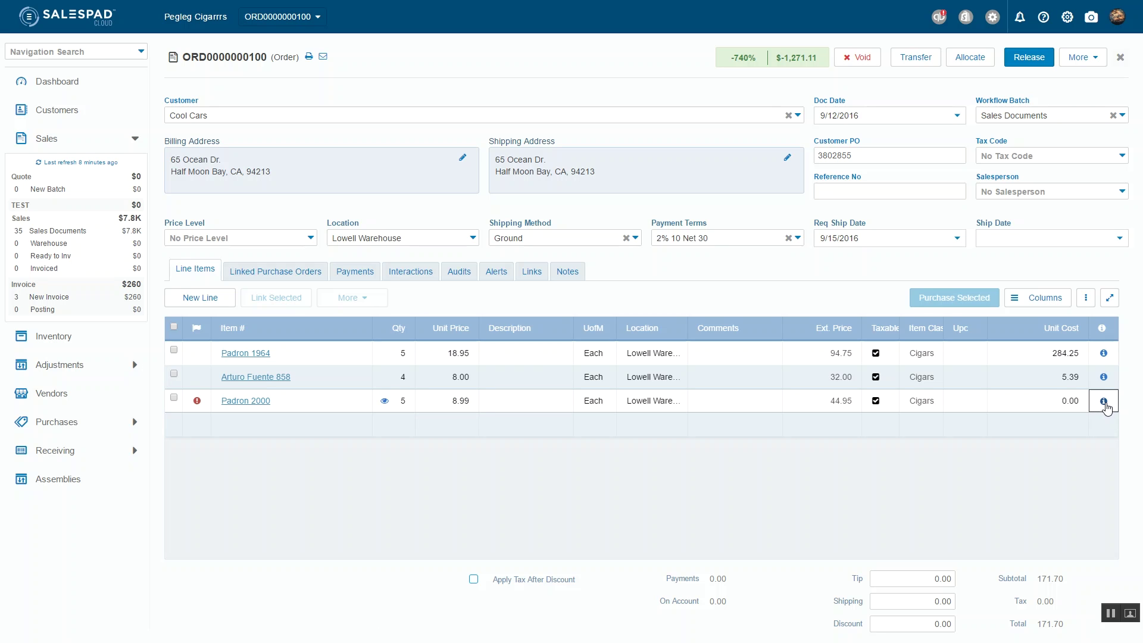
left_click(1105, 403)
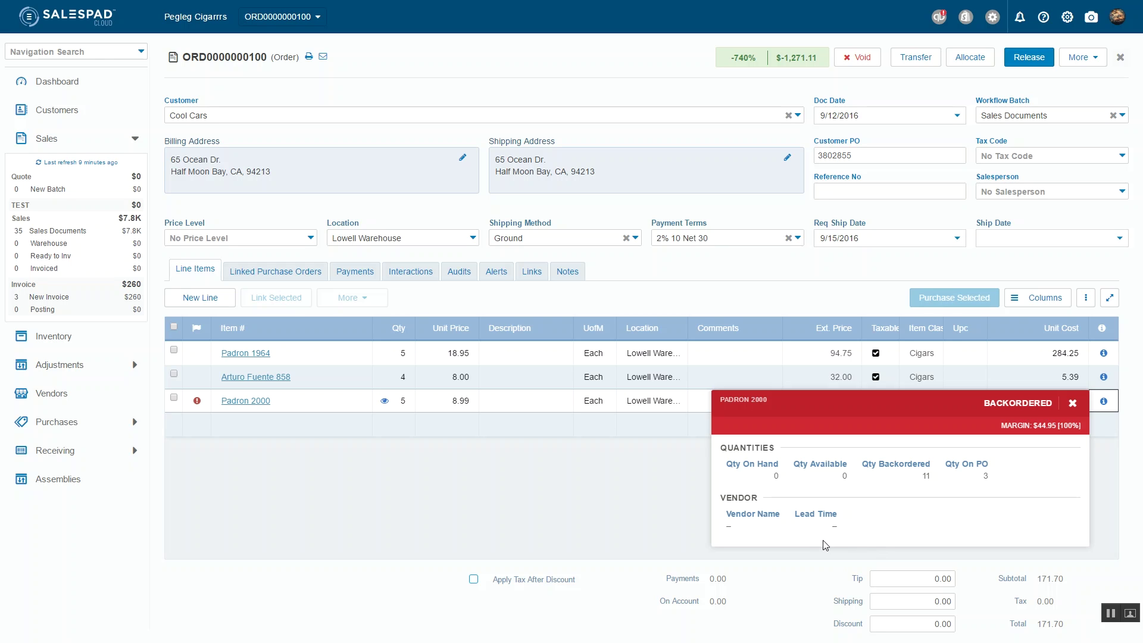
left_click(1072, 403)
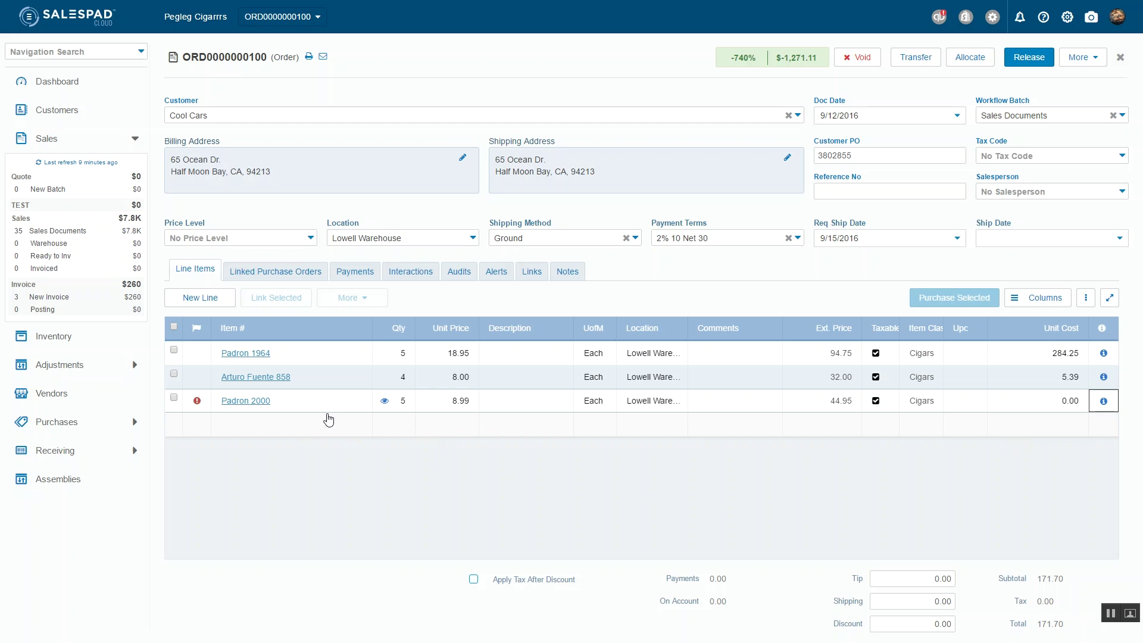
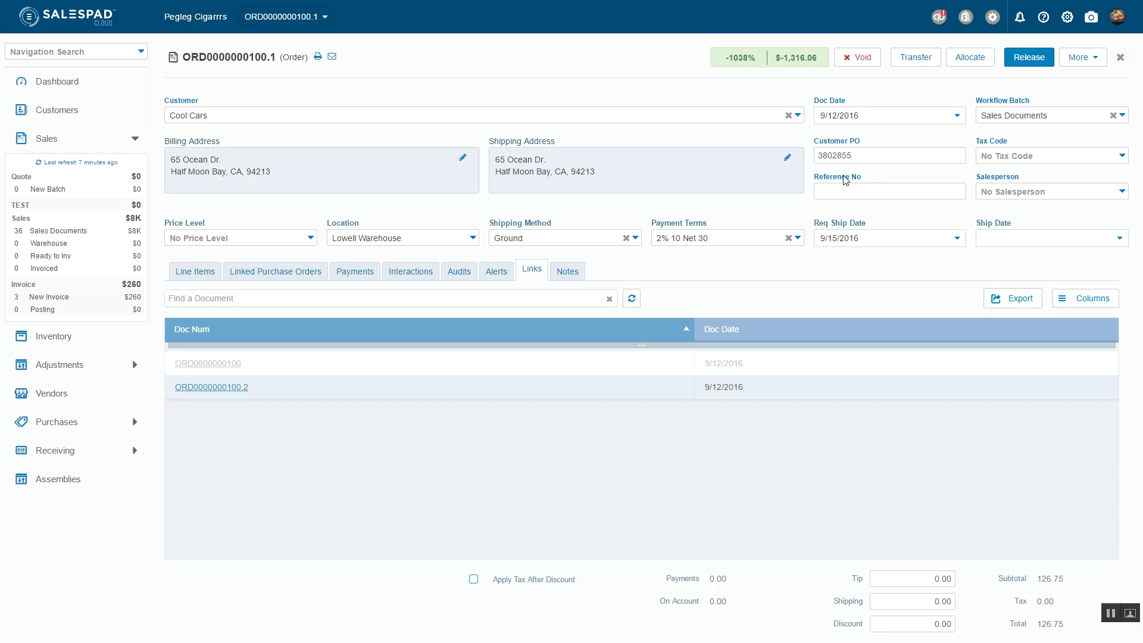
Transfer the open order to an invoice with all line quantities maxed, and generate the invoice.
left_click(908, 66)
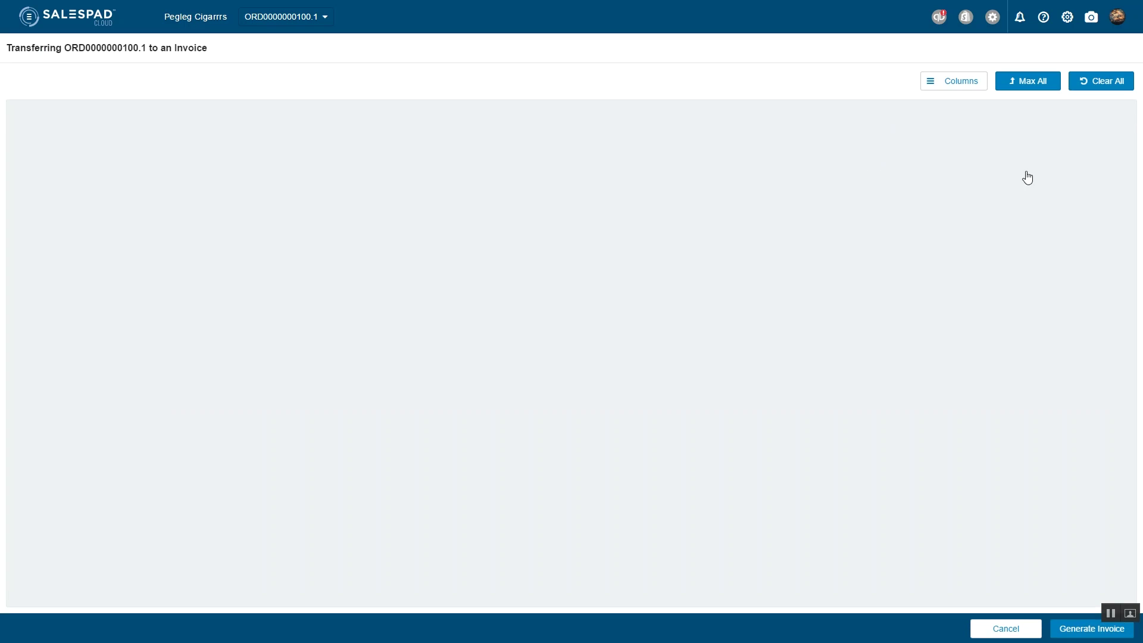
left_click(1043, 86)
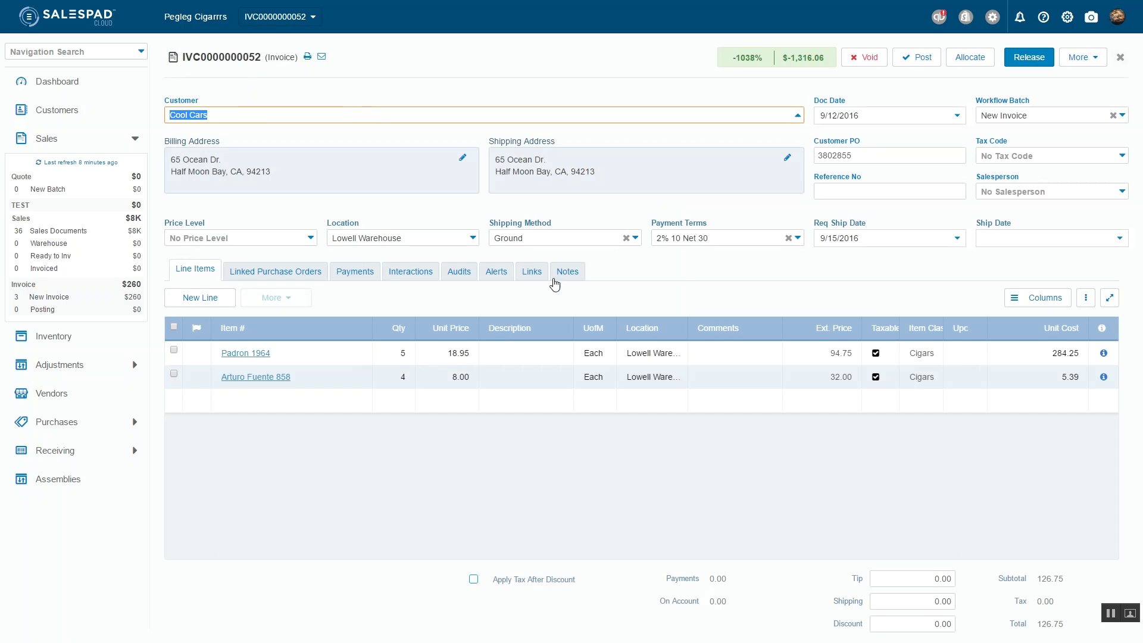
Review the invoice's linked documents, inspect the linked order for Padron 2000 and its own links, and return to the invoice.
left_click(541, 280)
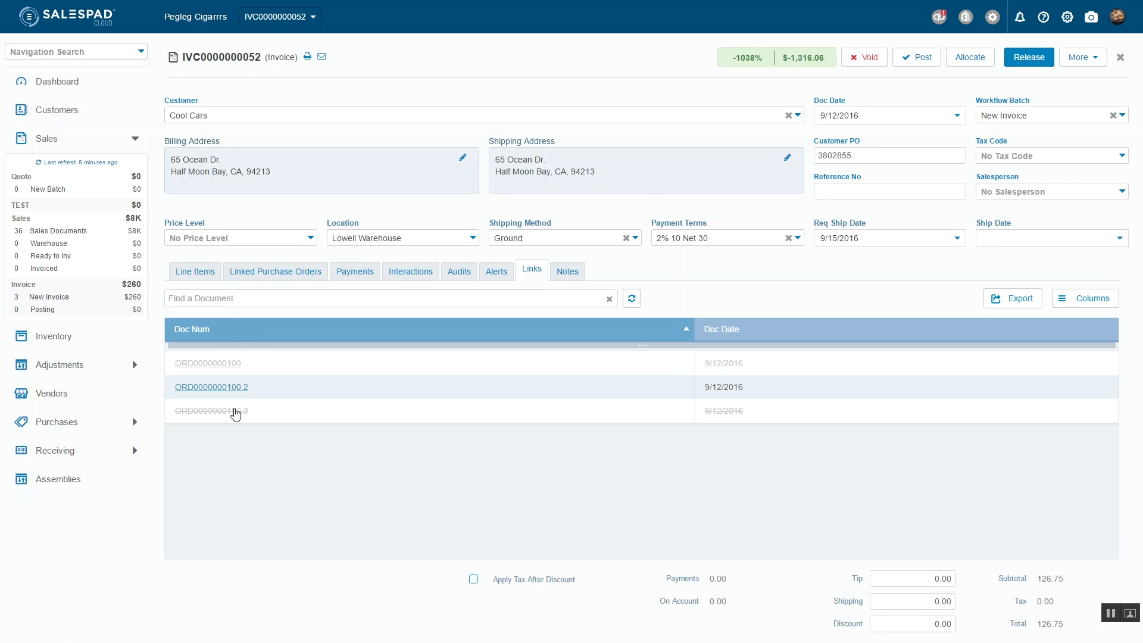
left_click(236, 412)
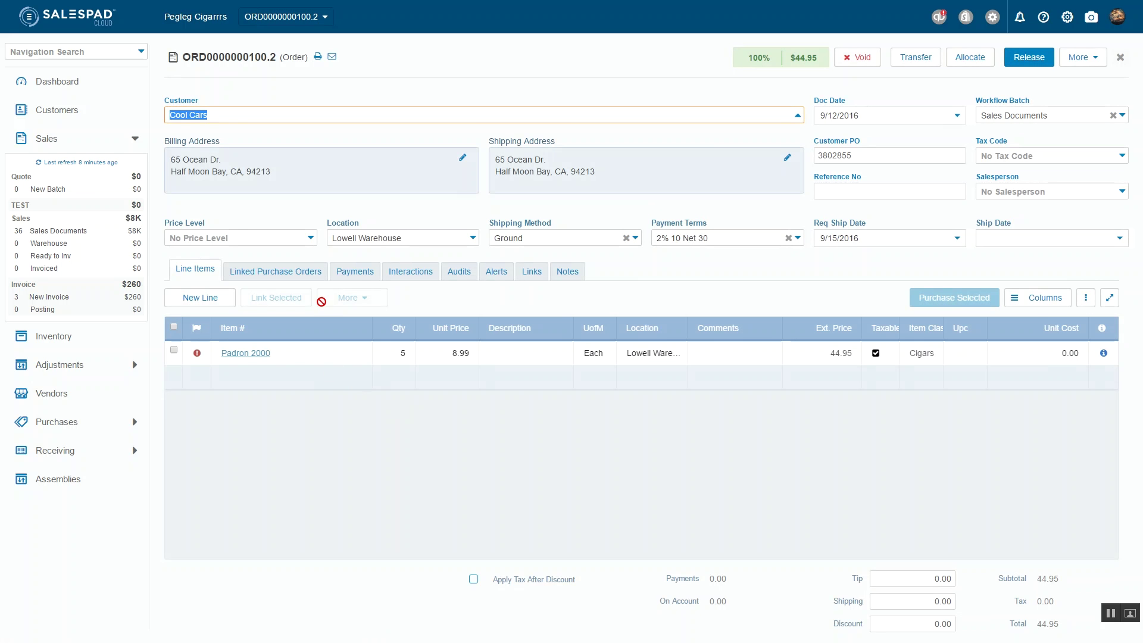
left_click(531, 271)
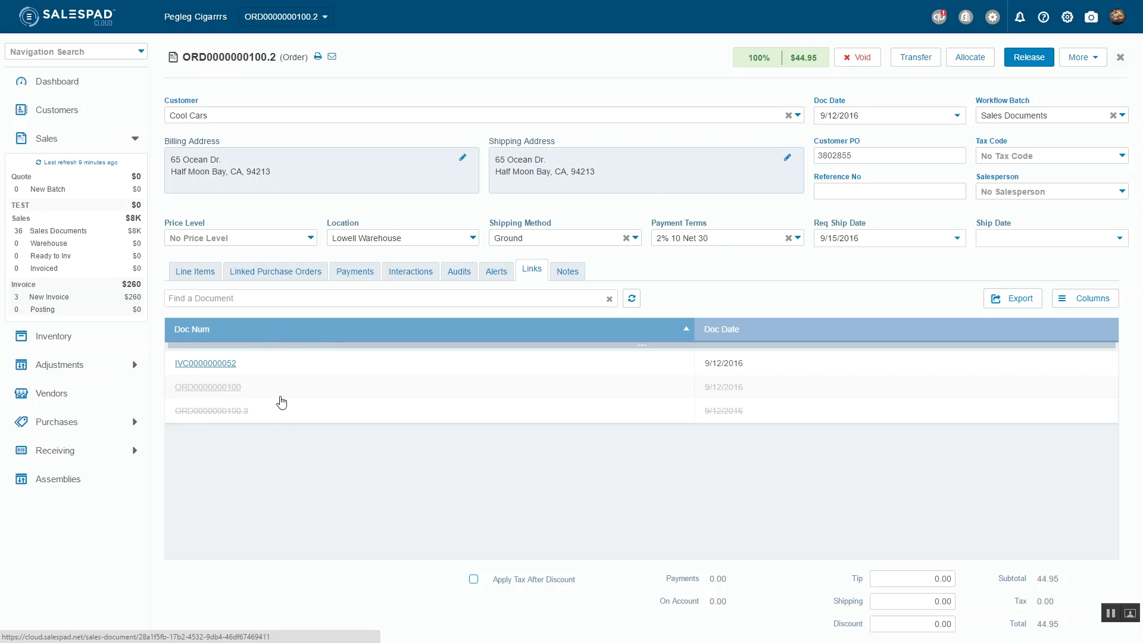
left_click(209, 395)
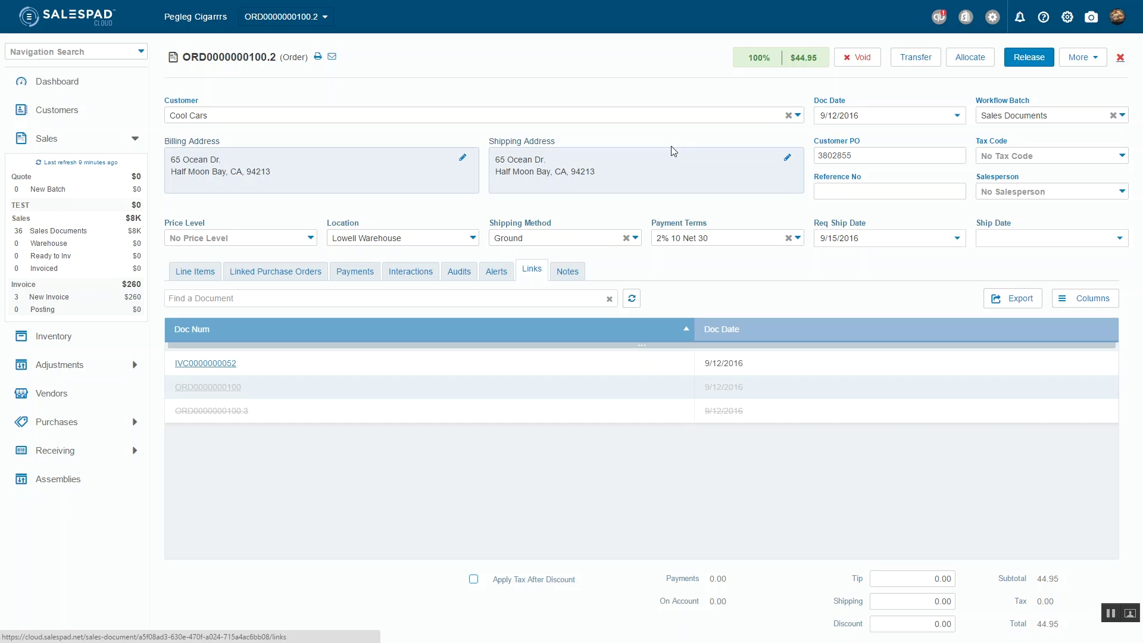
left_click(205, 363)
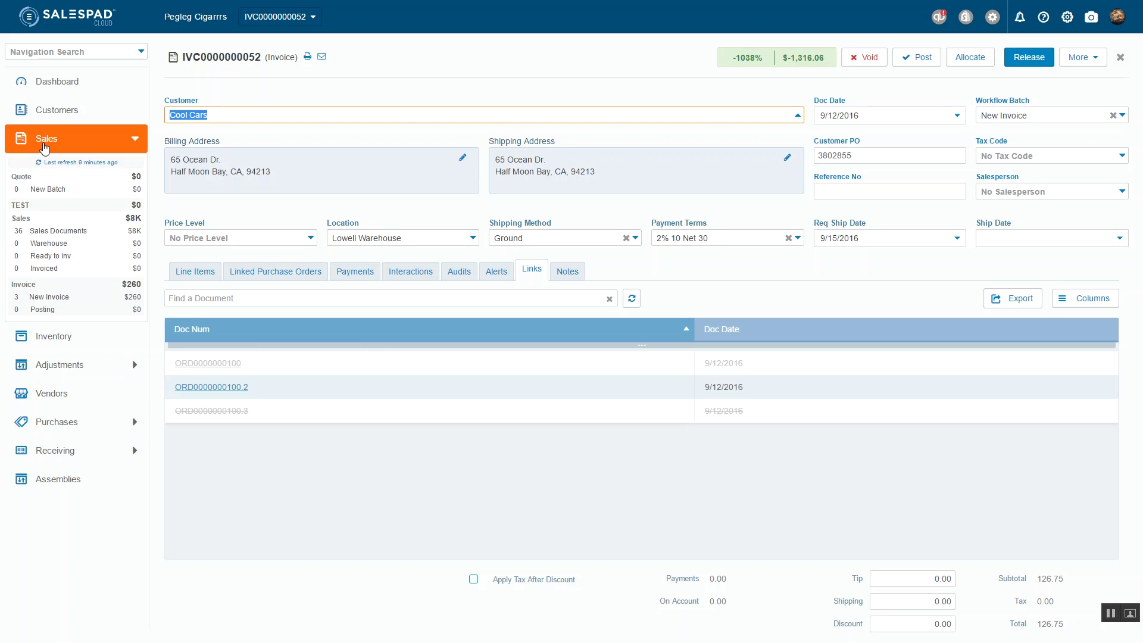
Create a new order for Cool Cars from its customer record.
left_click(46, 145)
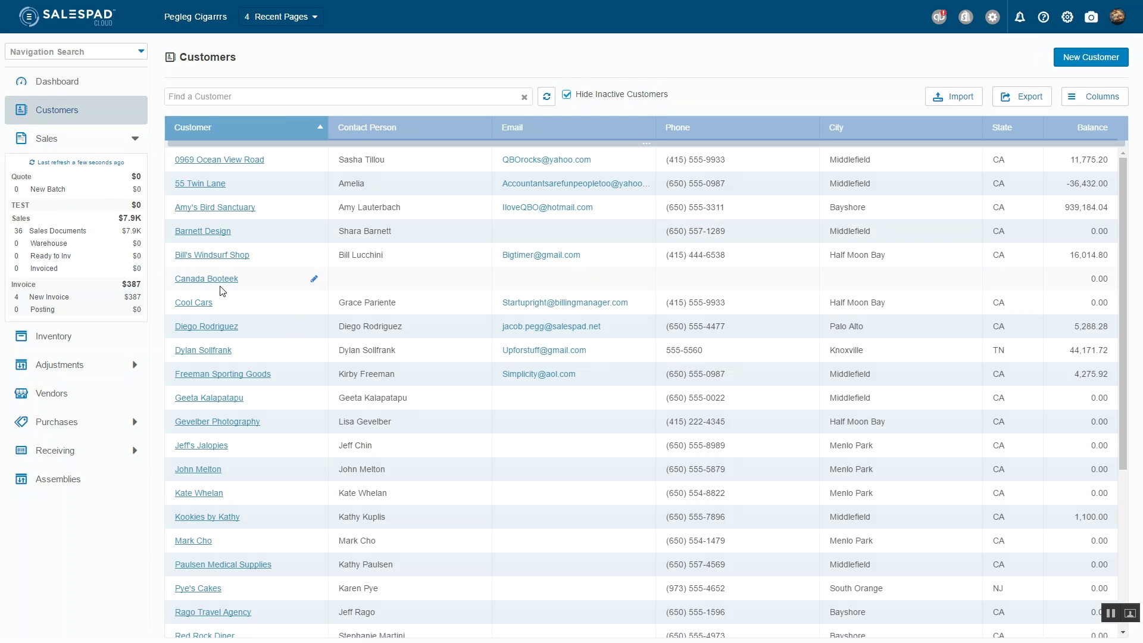
left_click(192, 304)
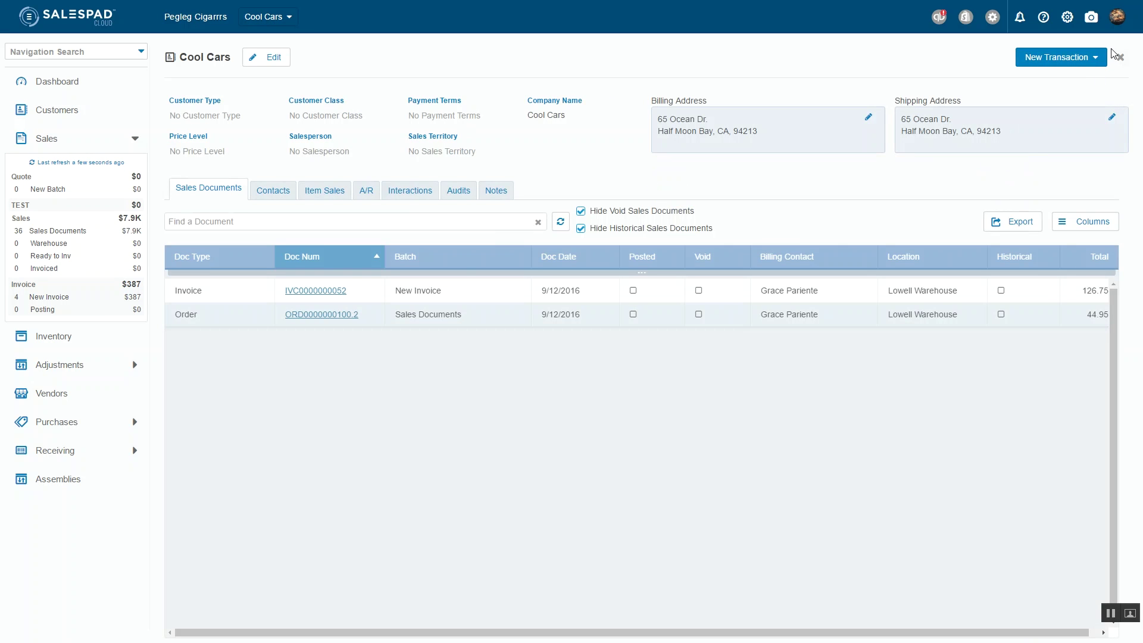
left_click(1095, 58)
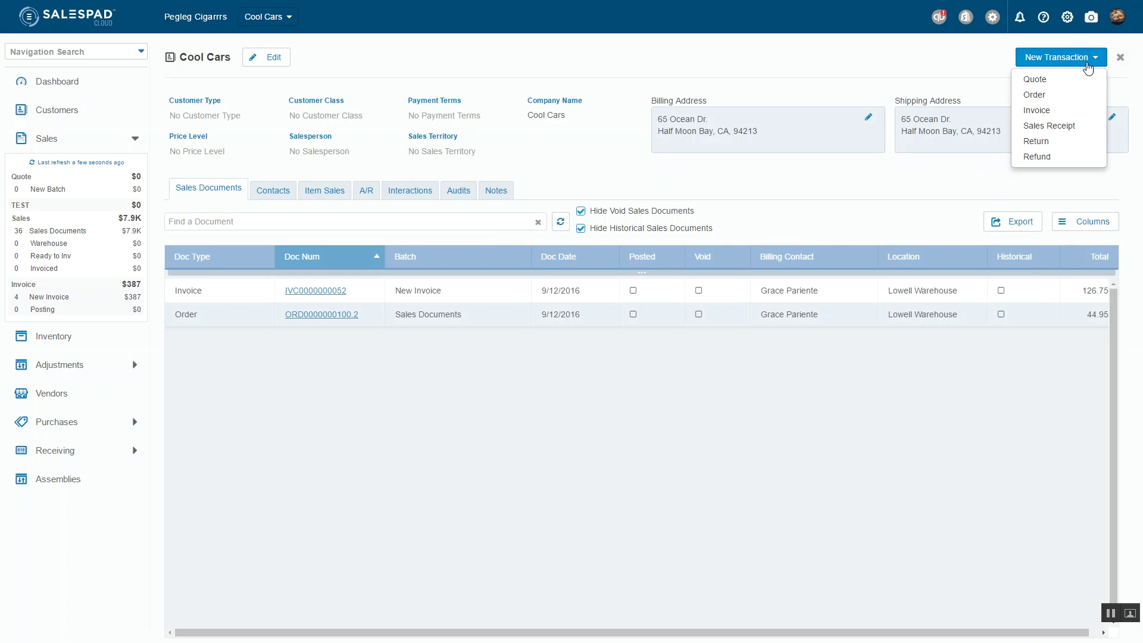
left_click(1047, 93)
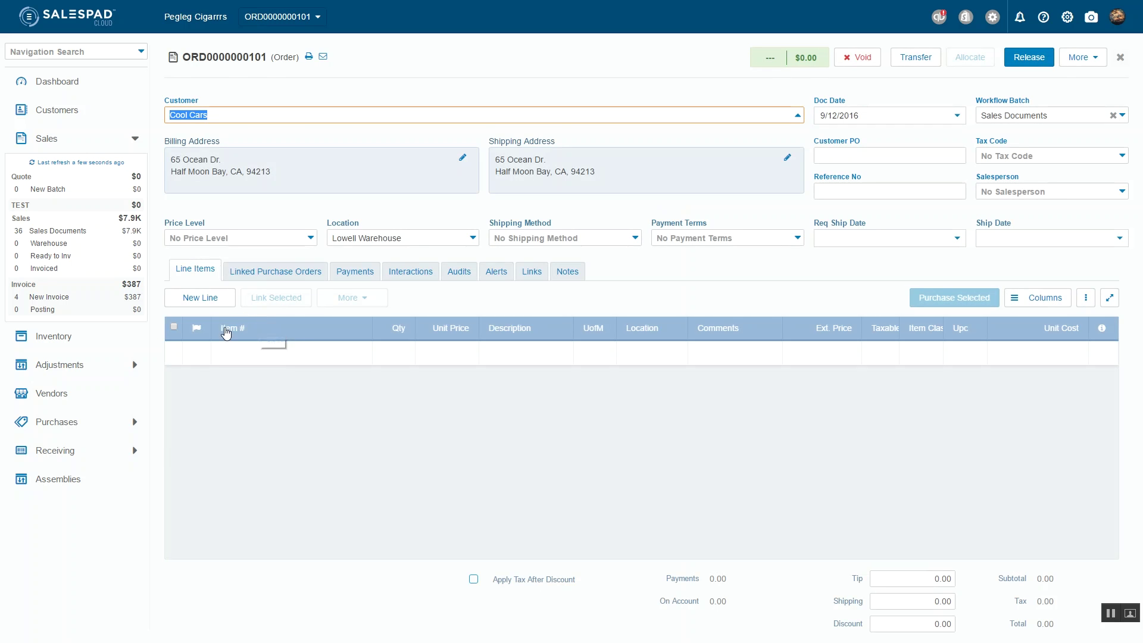
Add a line item for Padron 1926 with a quantity of 3 to the new order.
left_click(223, 304)
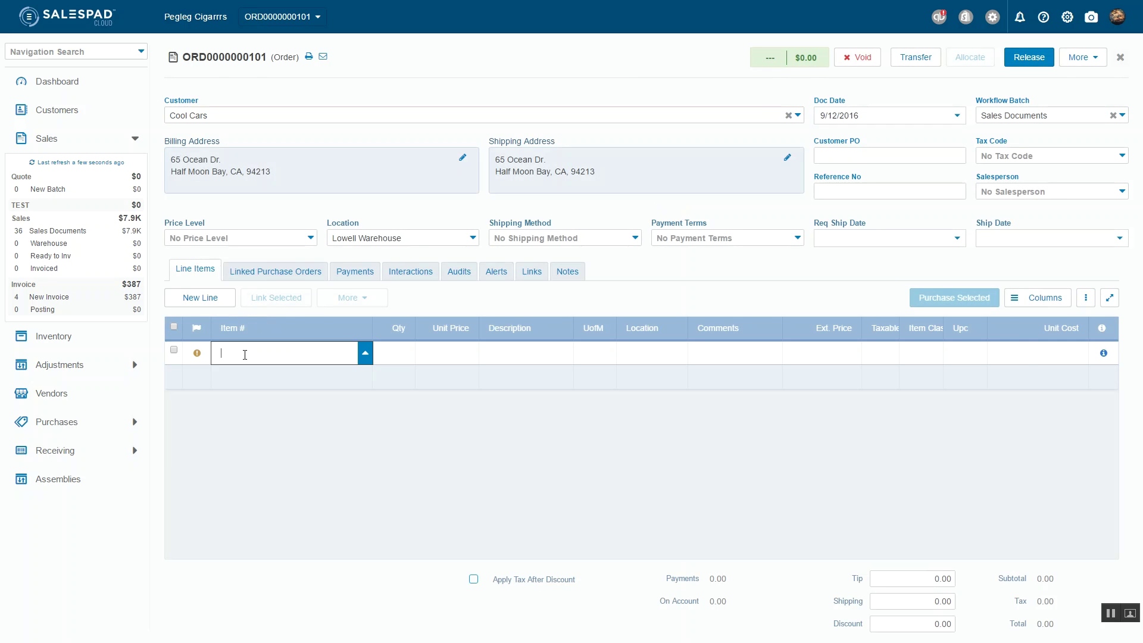
type("pad")
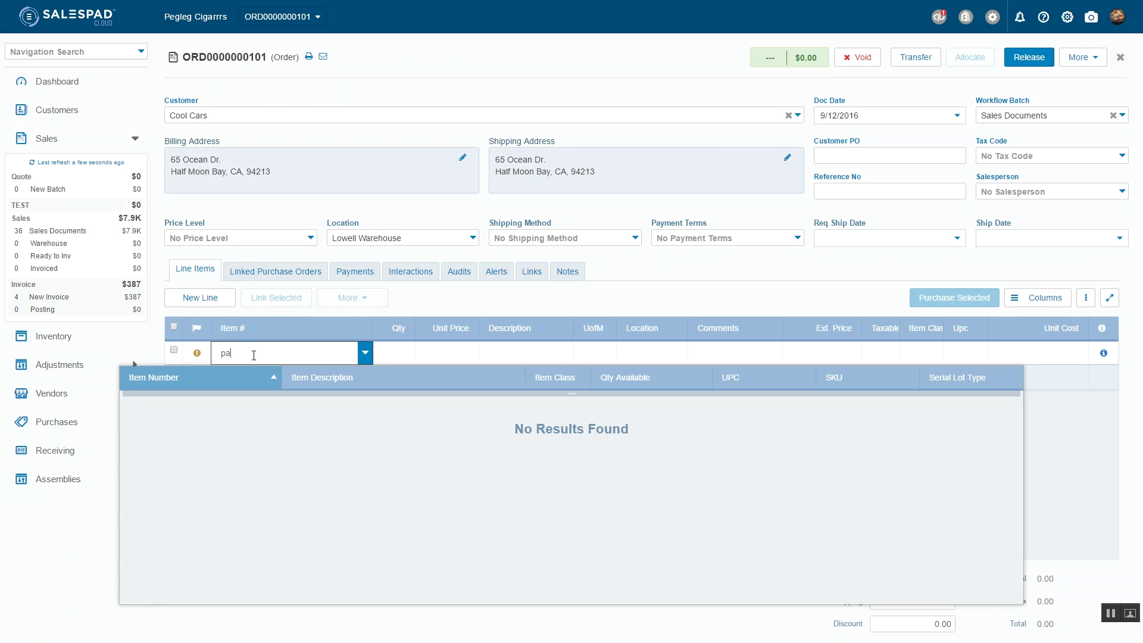
right_click(253, 355)
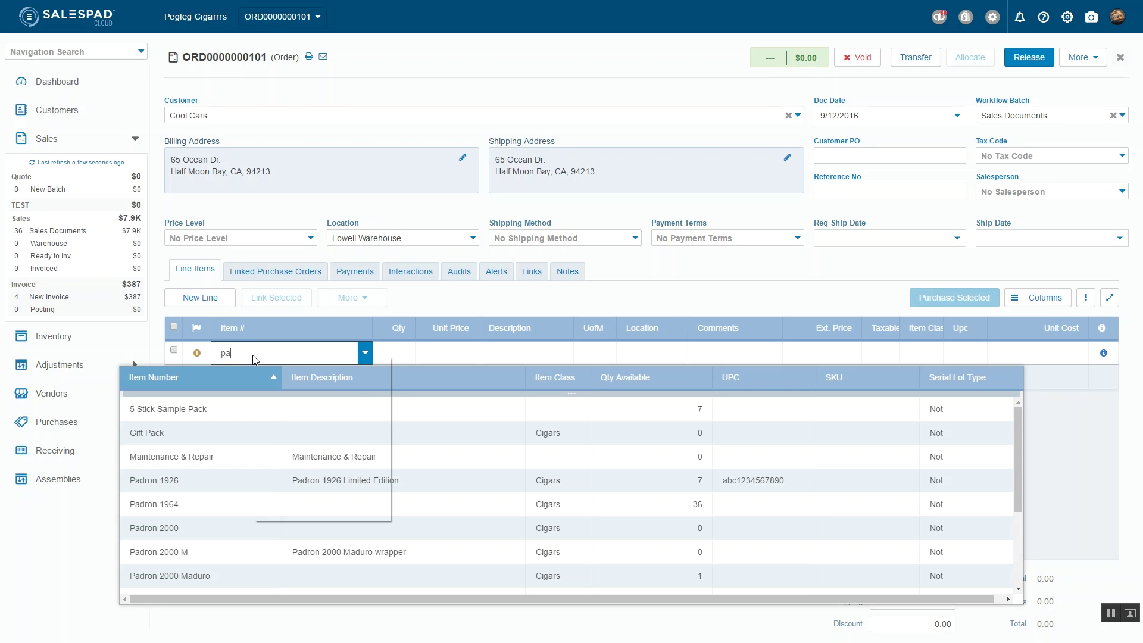
key("Escape")
key("Escape")
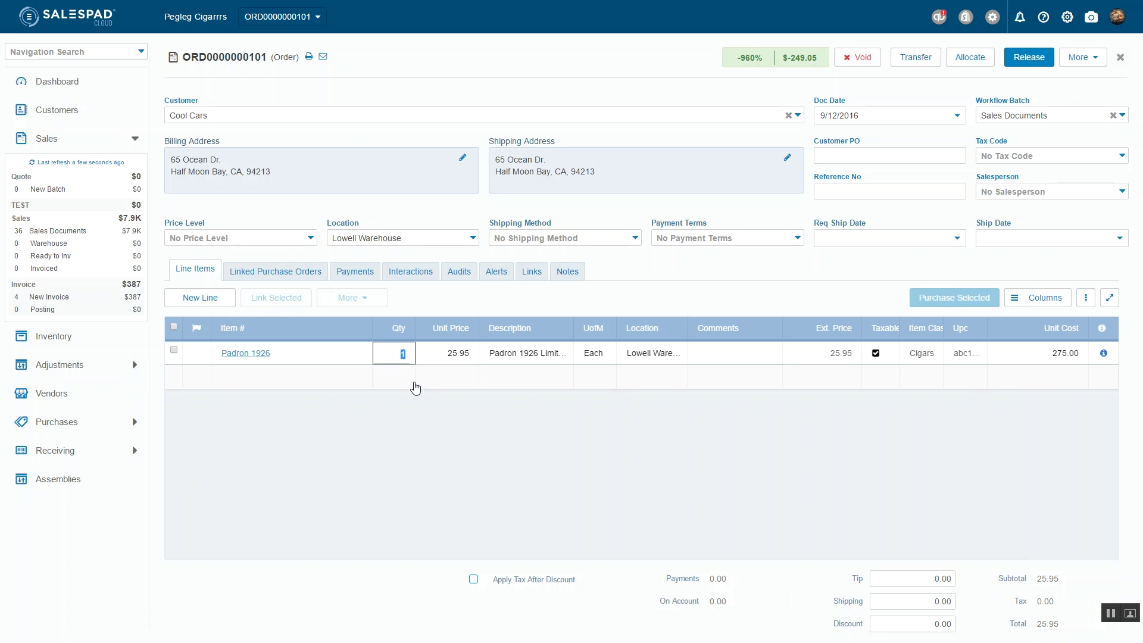
type("3")
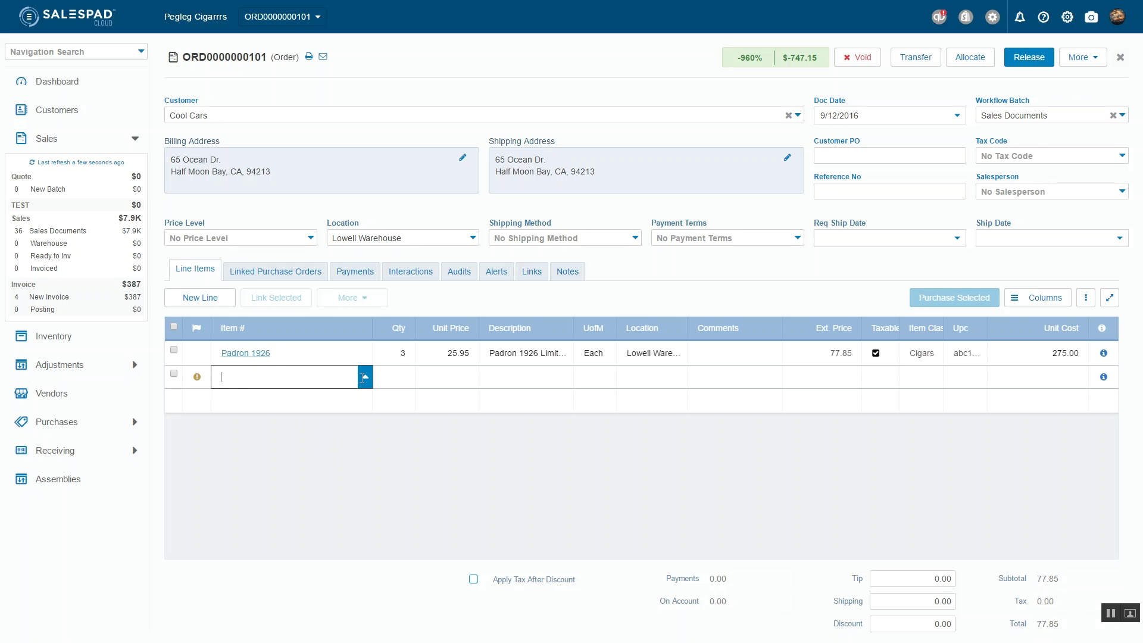
Add a second line item for Humidor 50ct with a quantity of 1 to the order.
left_click(364, 379)
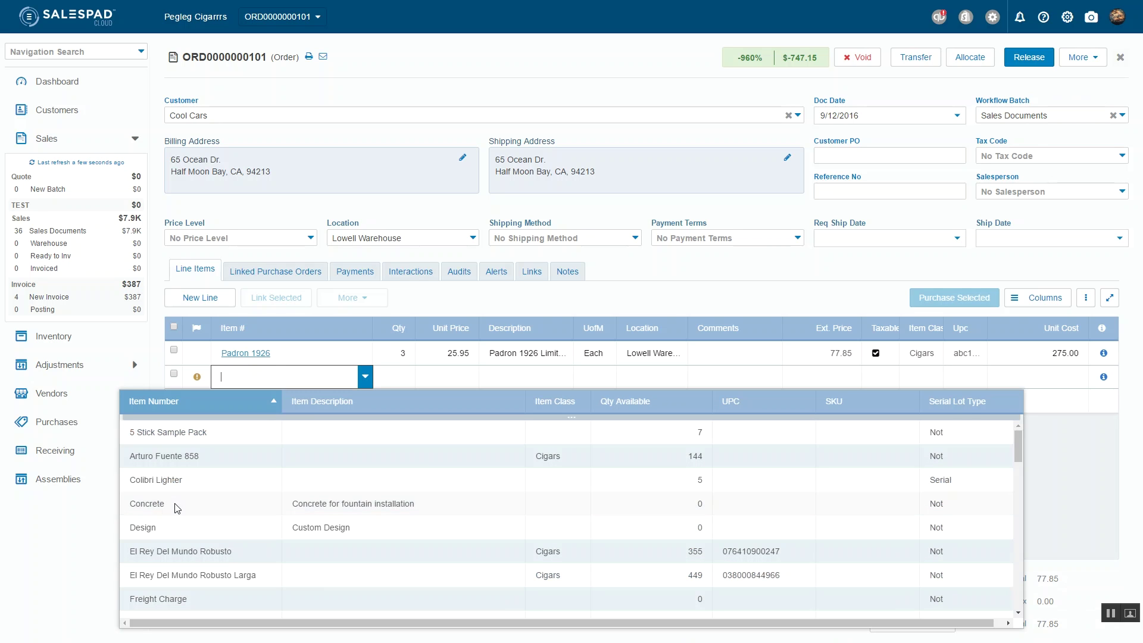
scroll(190, 513, "down", 5)
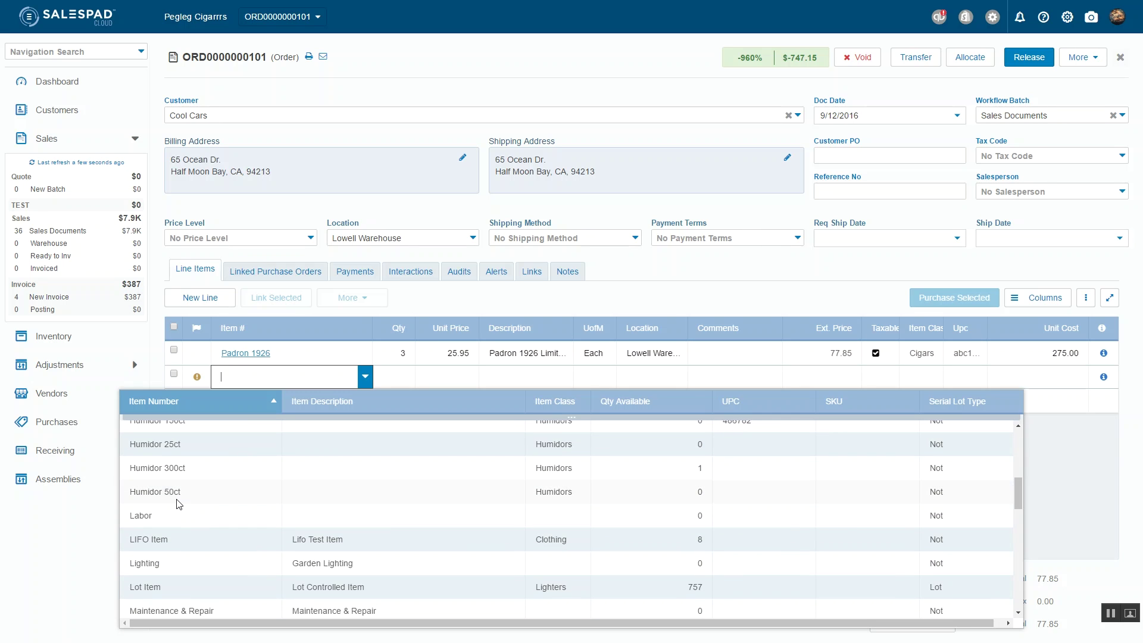
left_click(178, 494)
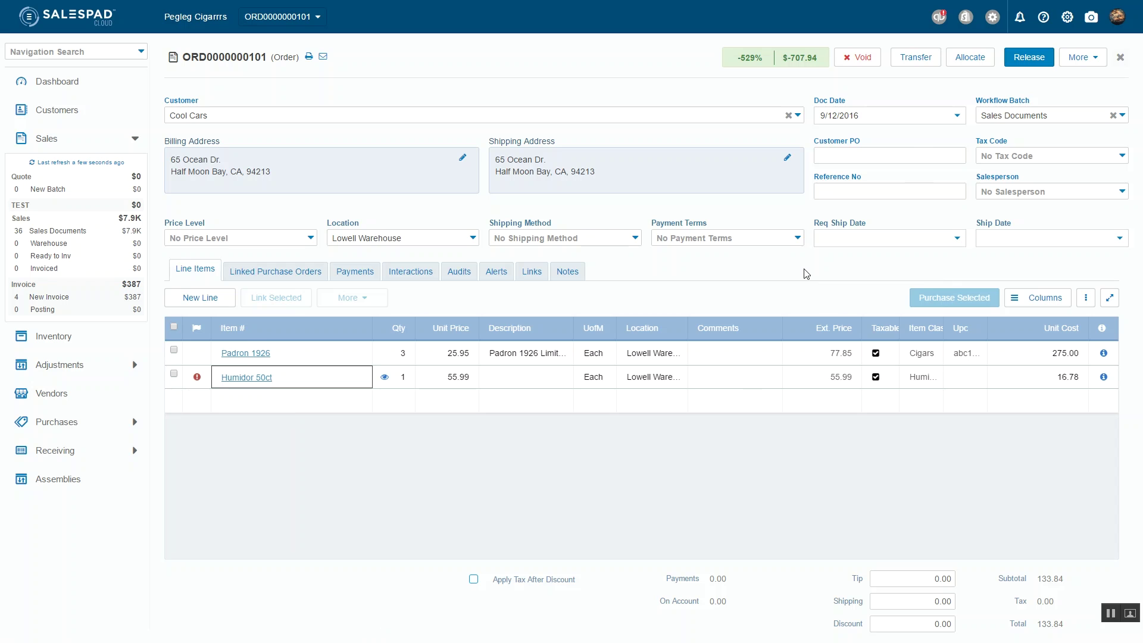
Transfer the order to an invoice with a quantity of 1 for Padron 1926, and generate the invoice.
left_click(917, 58)
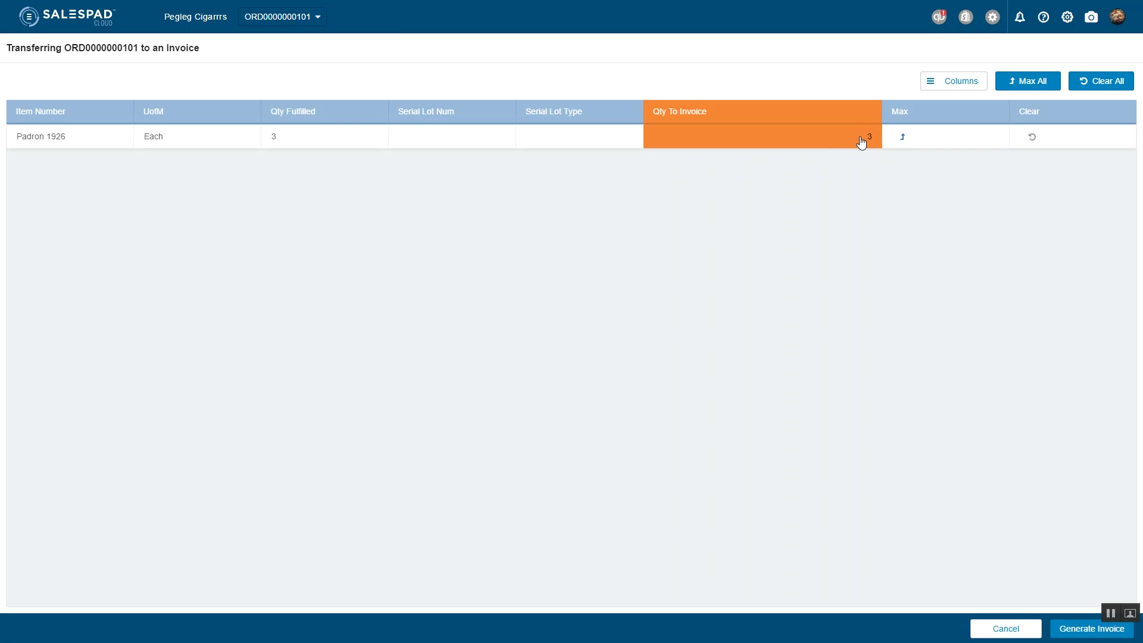
left_click(862, 141)
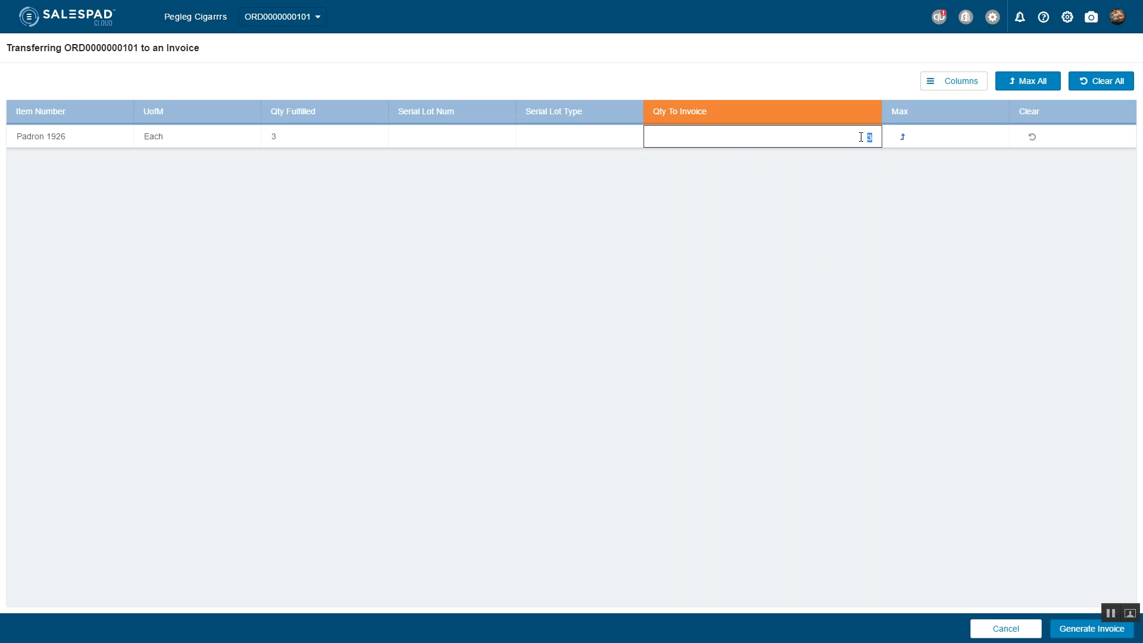
key("Tab")
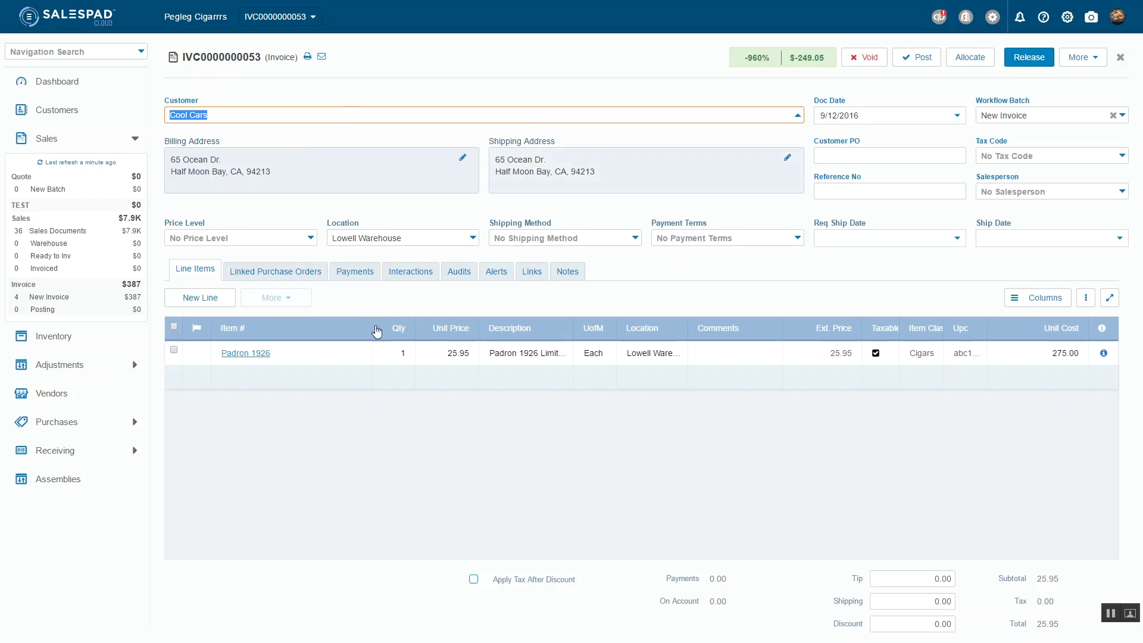
Open the still-active linked order from the invoice's links and transfer its remaining 2 Padron 1926 to a second invoice.
left_click(541, 273)
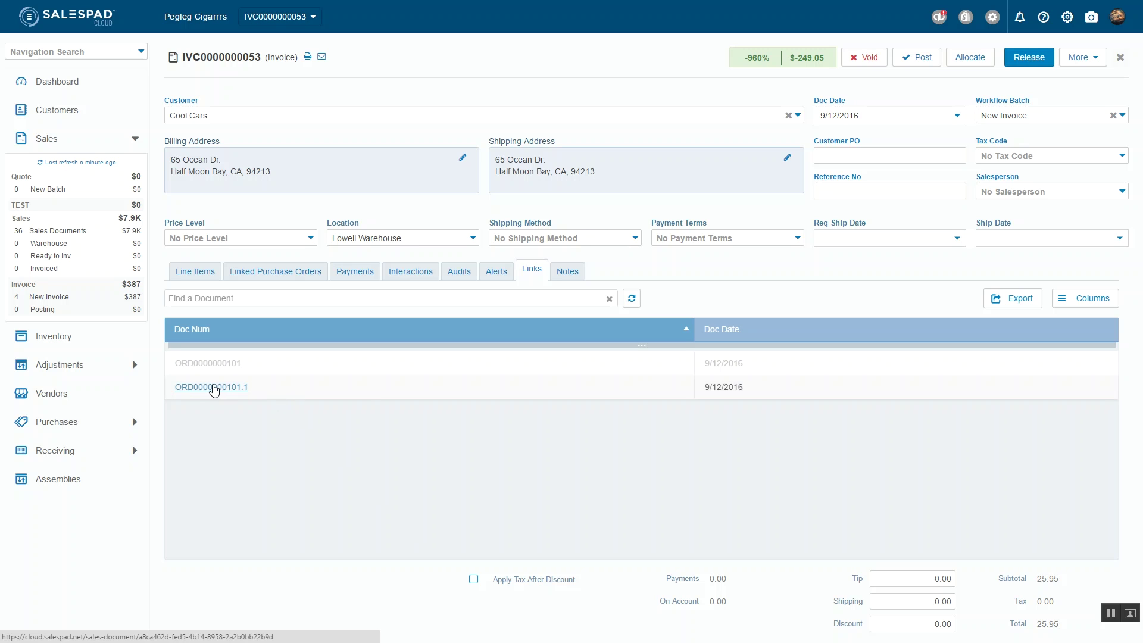
left_click(215, 388)
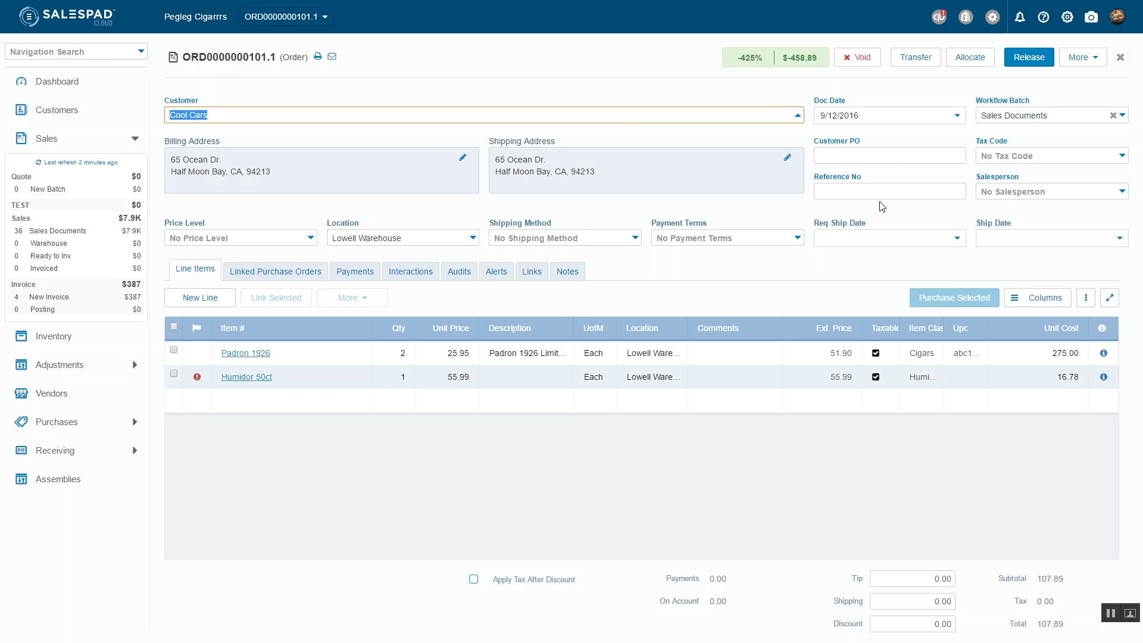
left_click(921, 61)
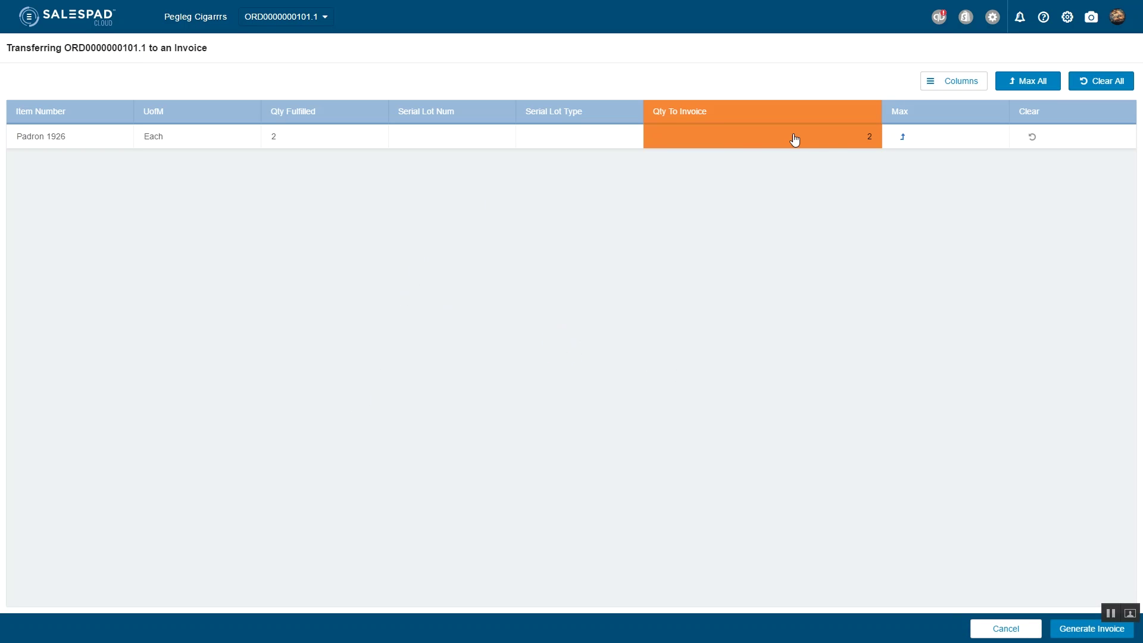
left_click(837, 141)
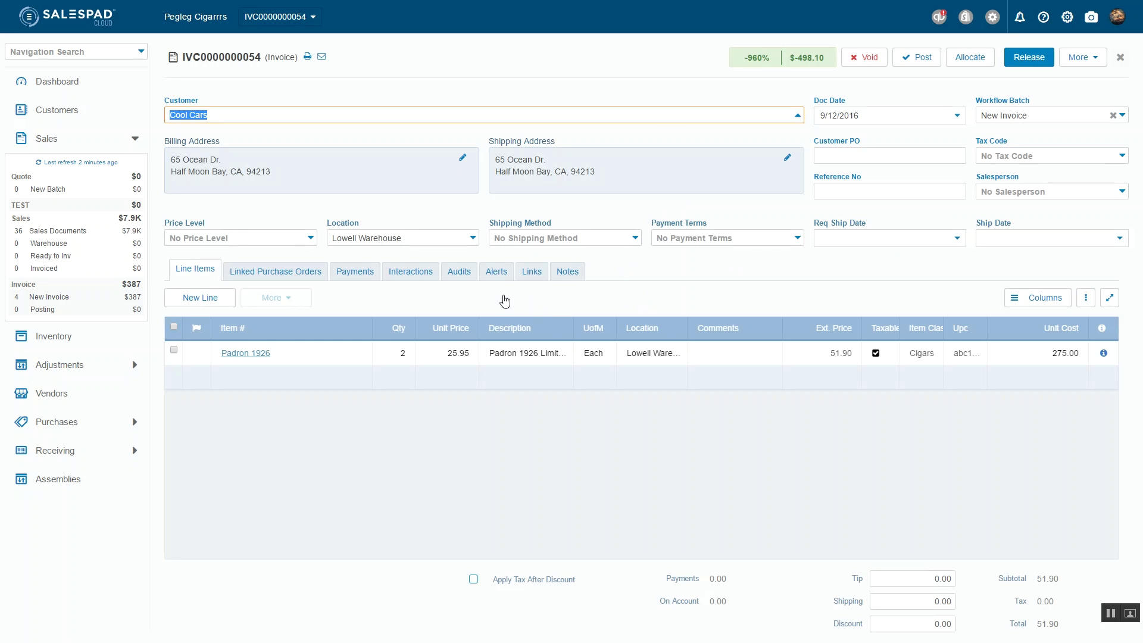
Review the linked documents of the second invoice.
left_click(531, 273)
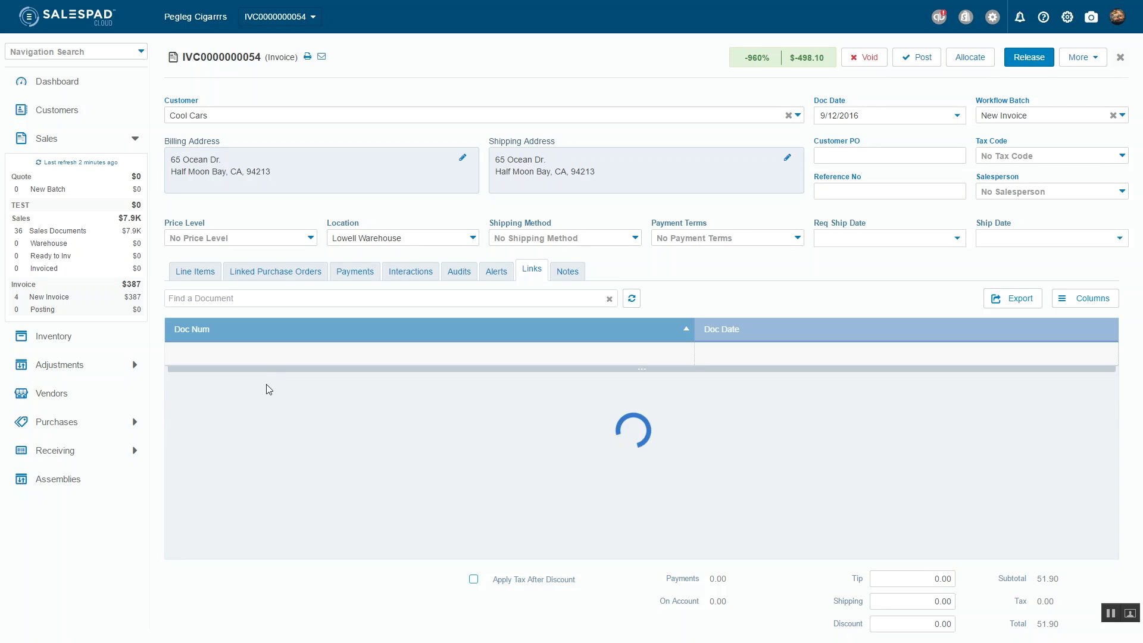